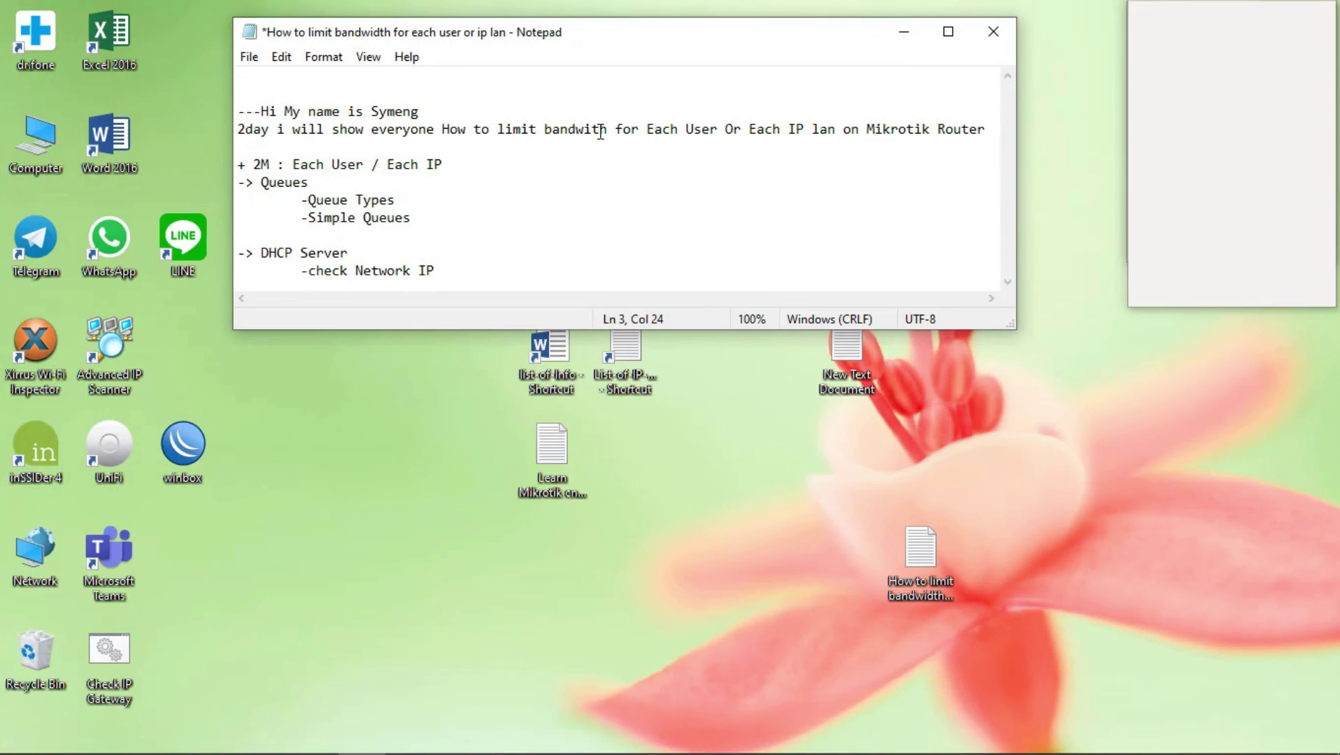
Go over the notes on limiting each user or IP to 2M, highlighting the limit, Queues and DHCP Server items.
left_click_drag(649, 131, 805, 129)
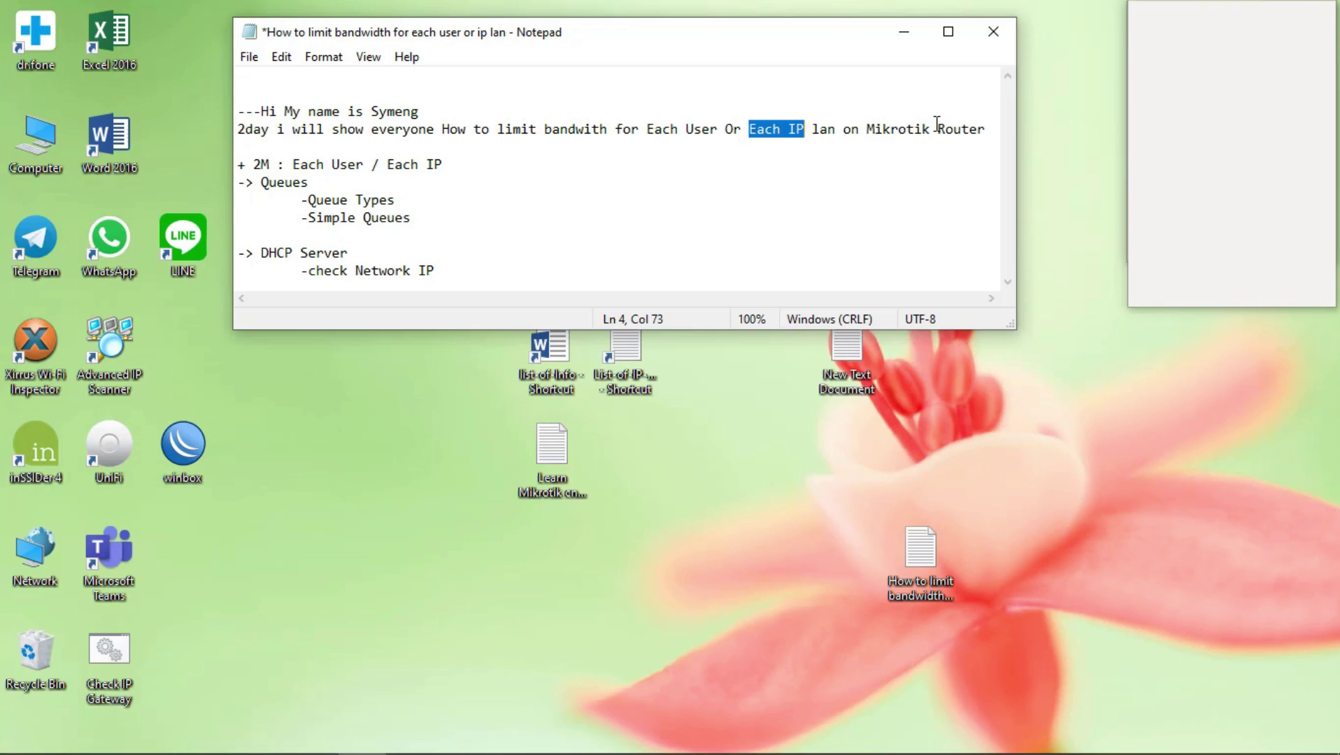
left_click(483, 158)
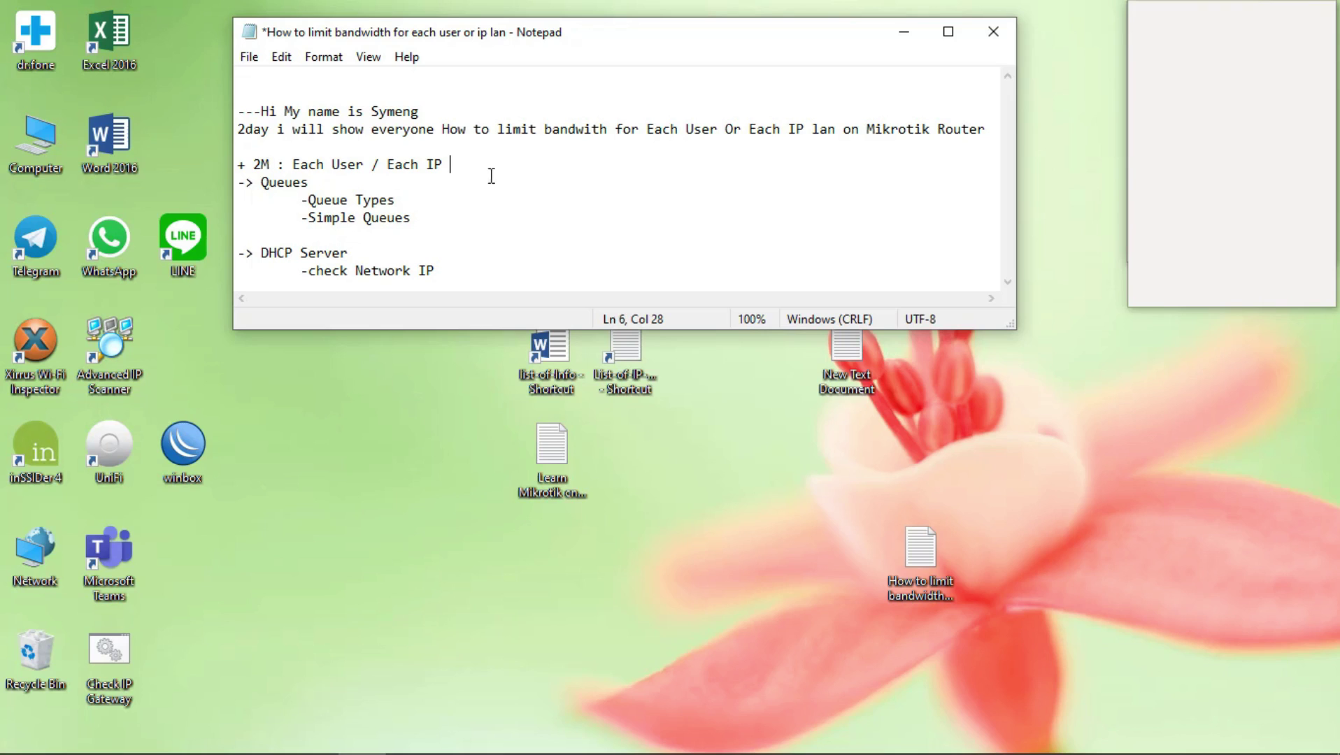
left_click(268, 164)
key("shift+Left")
key("shift+Left")
left_click(433, 179)
left_click_drag(311, 182, 261, 181)
left_click_drag(349, 253, 261, 253)
left_click(480, 236)
left_click(555, 220)
mouse_move(428, 720)
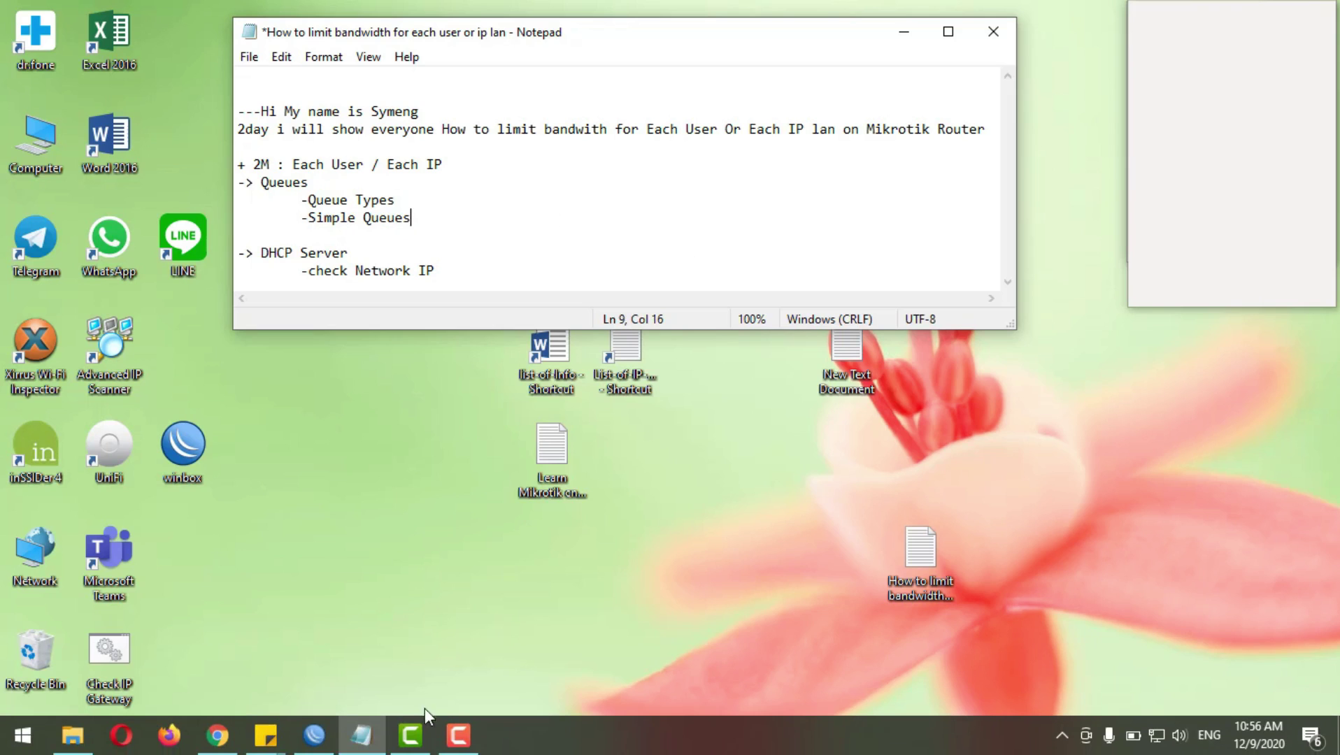
Switch to WinBox and open the router's queue list, arranging the WinBox and Notepad windows side by side.
left_click(320, 740)
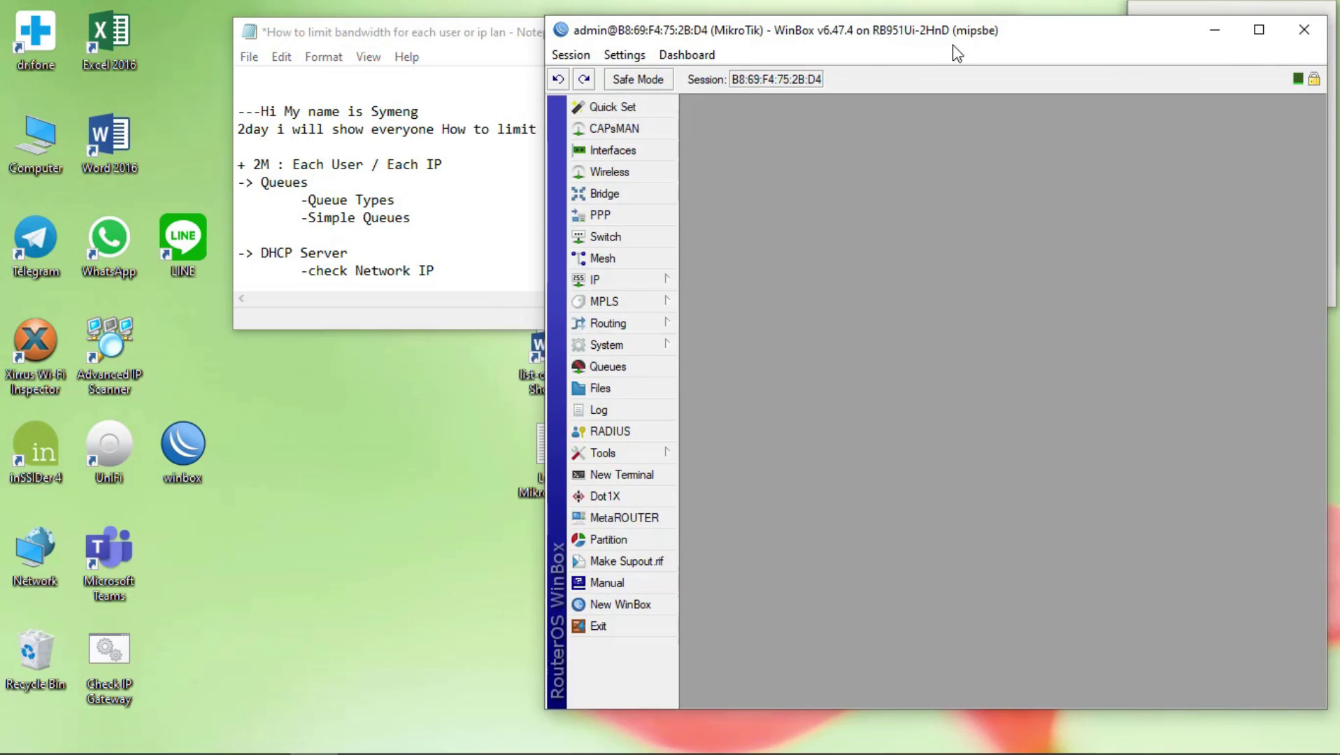
left_click_drag(939, 38, 855, 36)
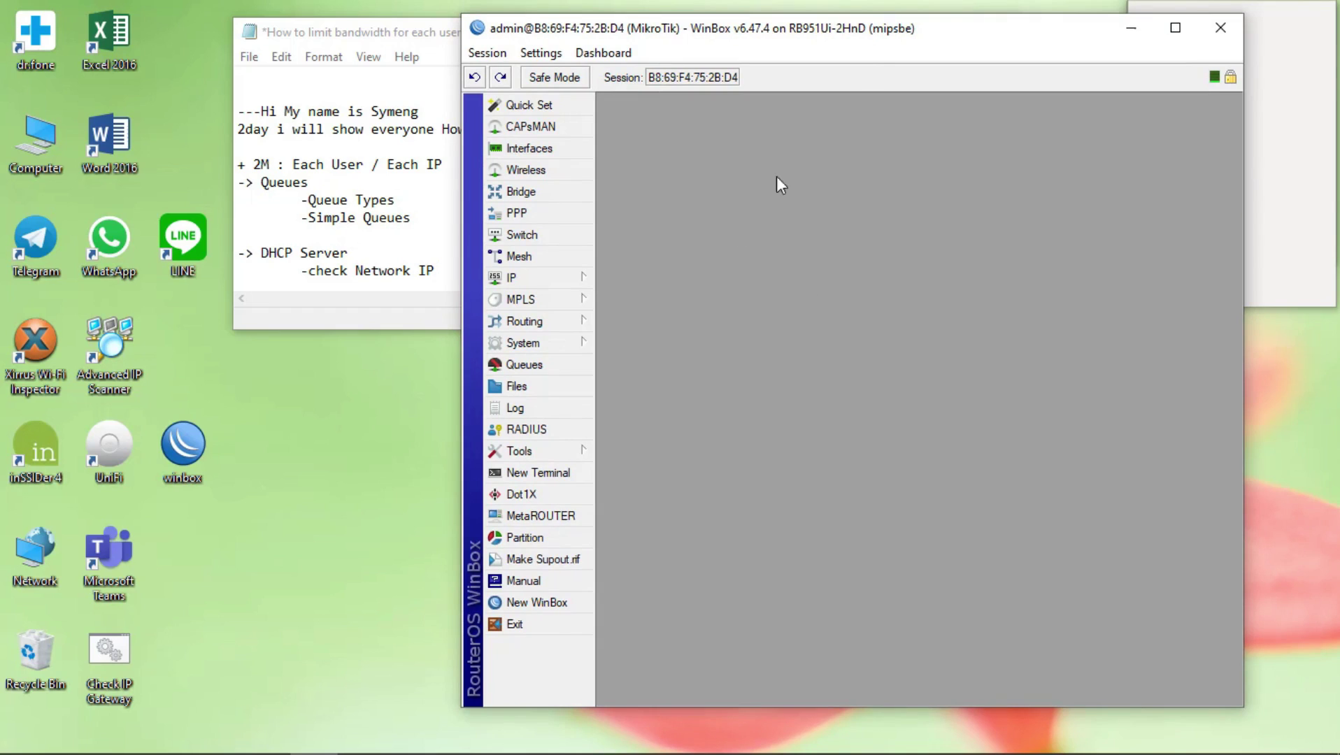
left_click(526, 365)
left_click_drag(768, 36, 834, 31)
left_click_drag(428, 29, 204, 38)
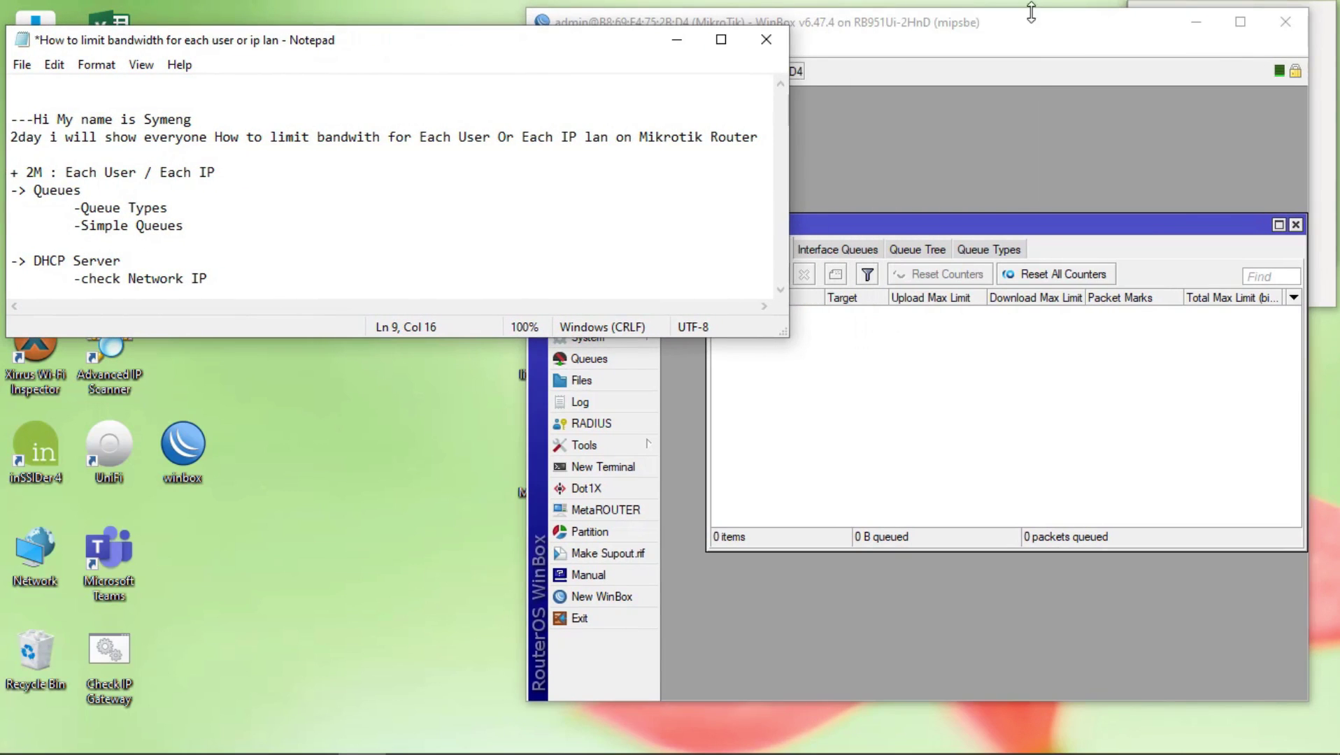
left_click(1019, 32)
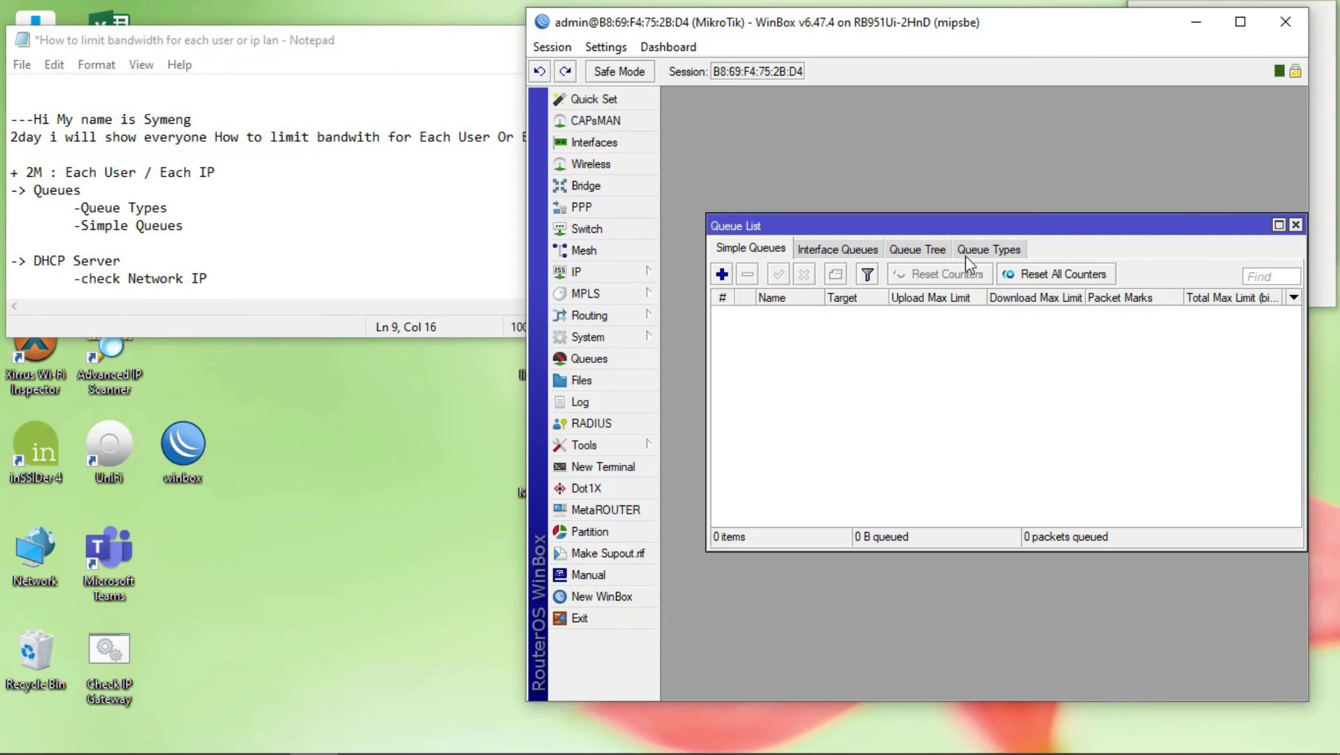
Start a new queue type of kind pcq and name it "2M Upload".
left_click(993, 254)
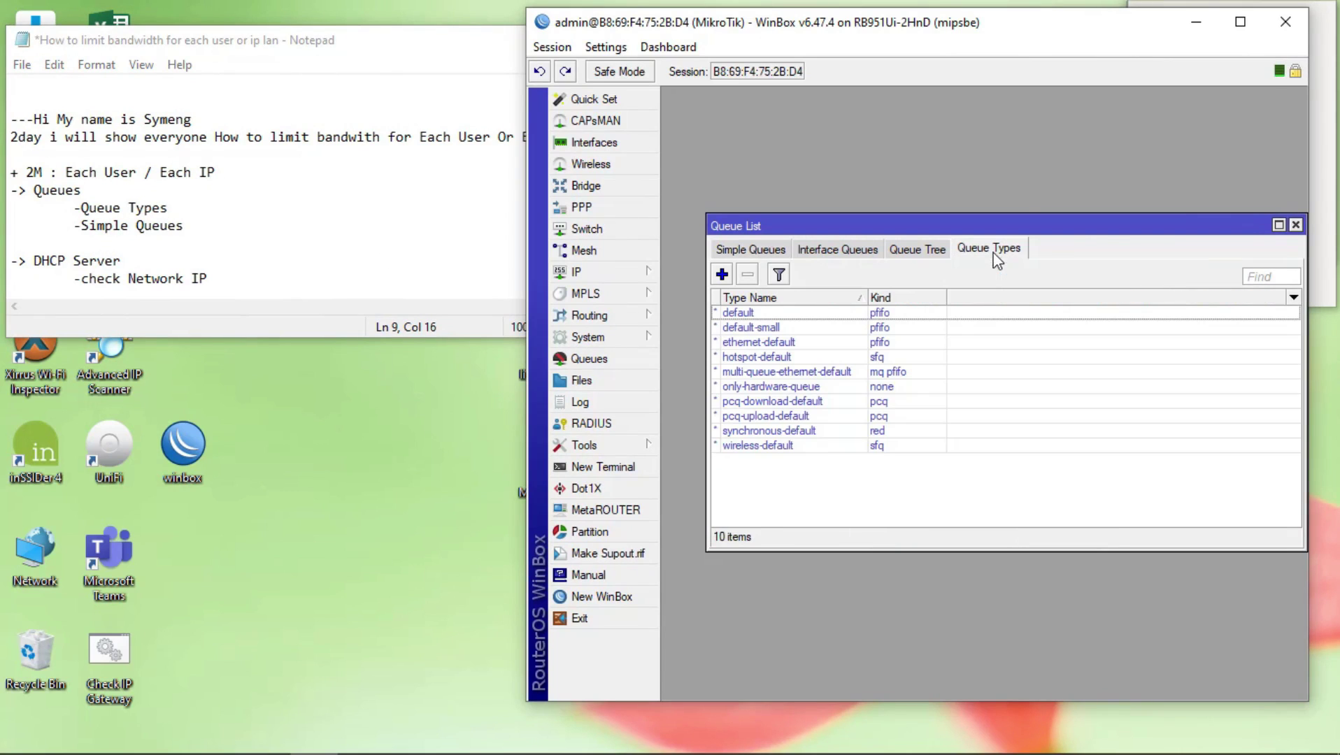
left_click(721, 274)
left_click_drag(1124, 241, 940, 212)
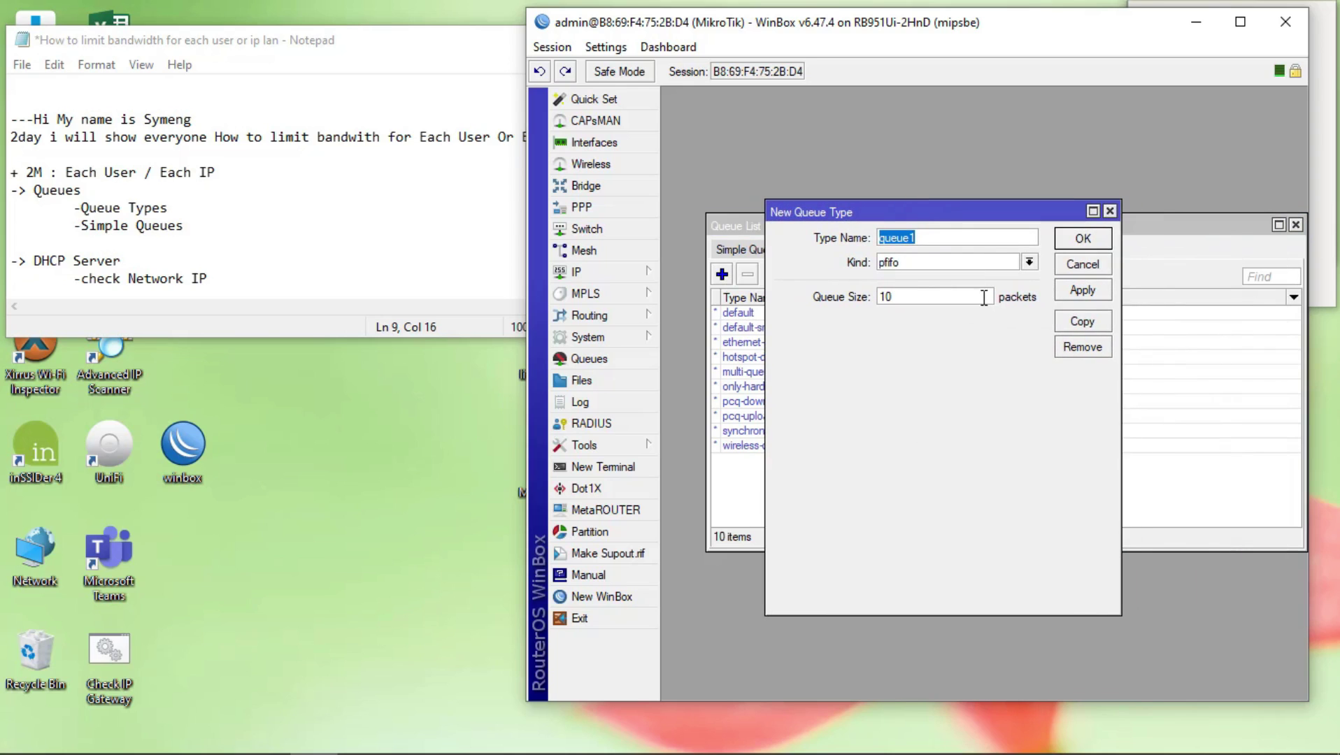
left_click(959, 266)
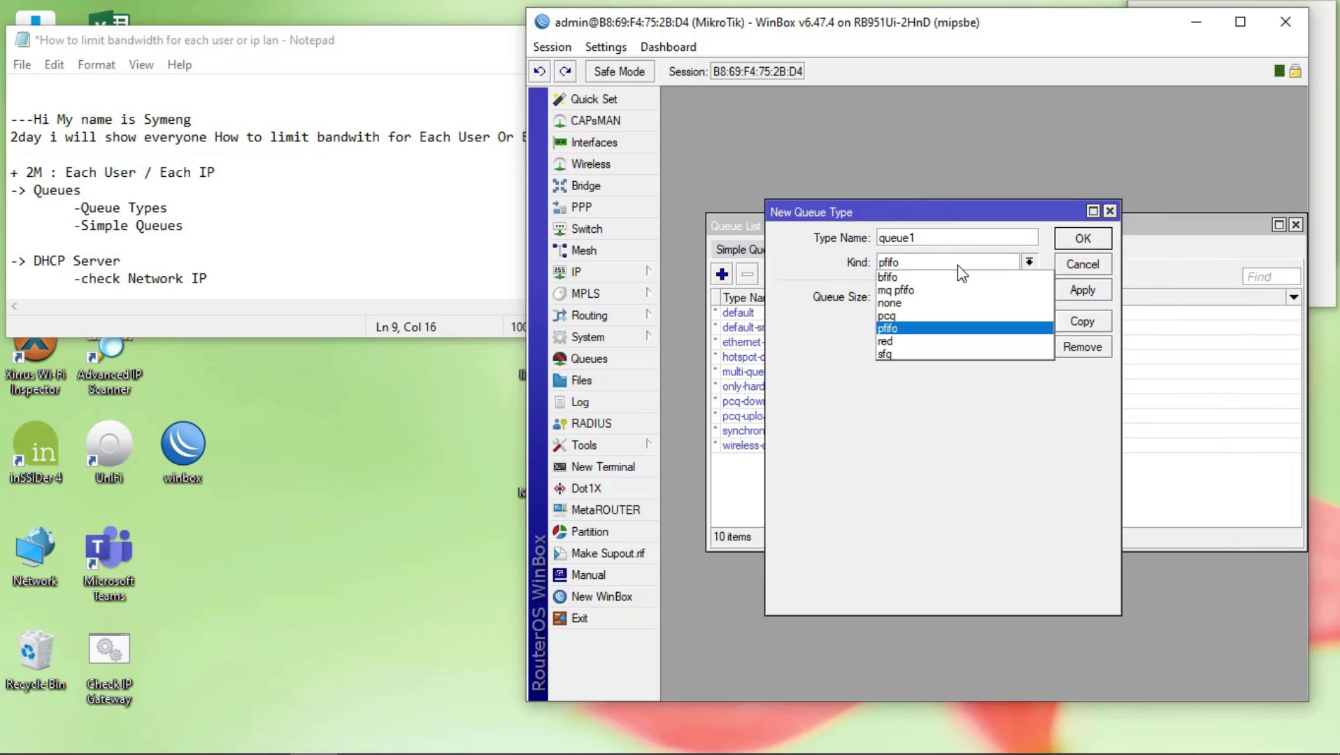
left_click(895, 318)
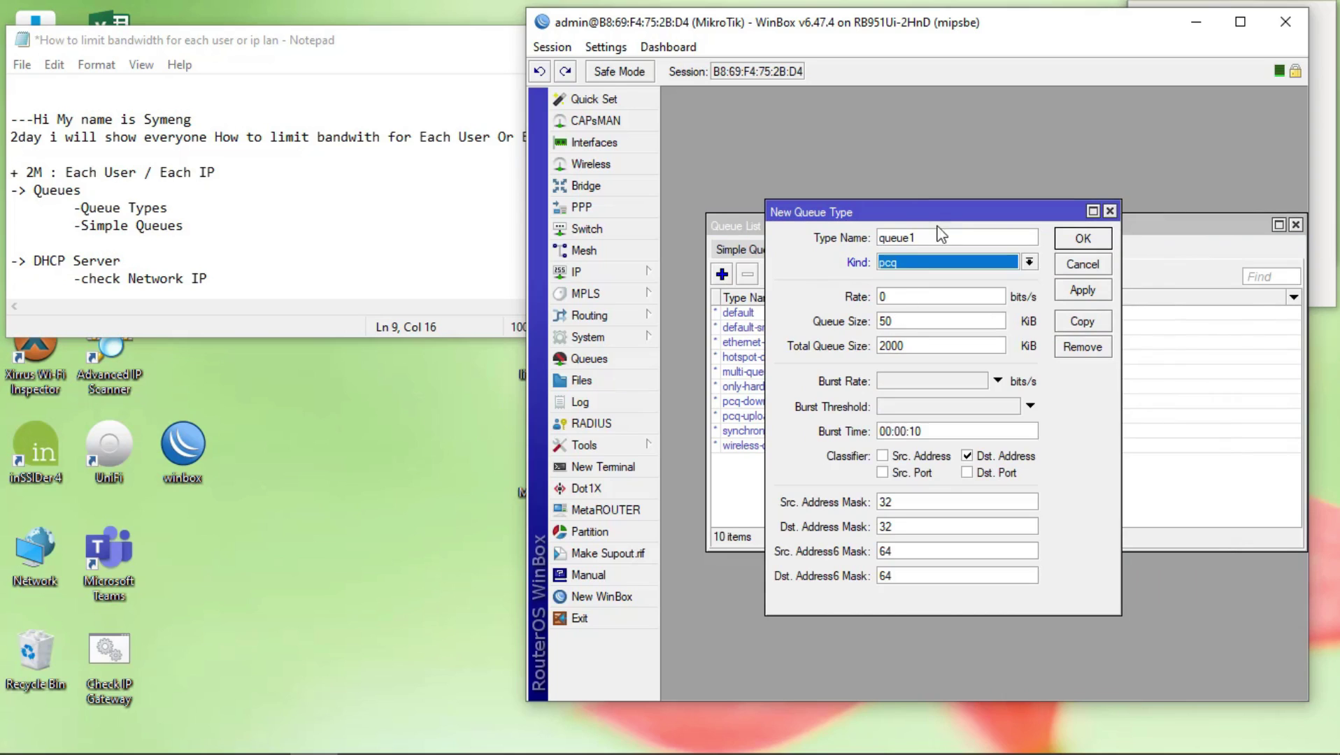
left_click_drag(927, 238, 859, 237)
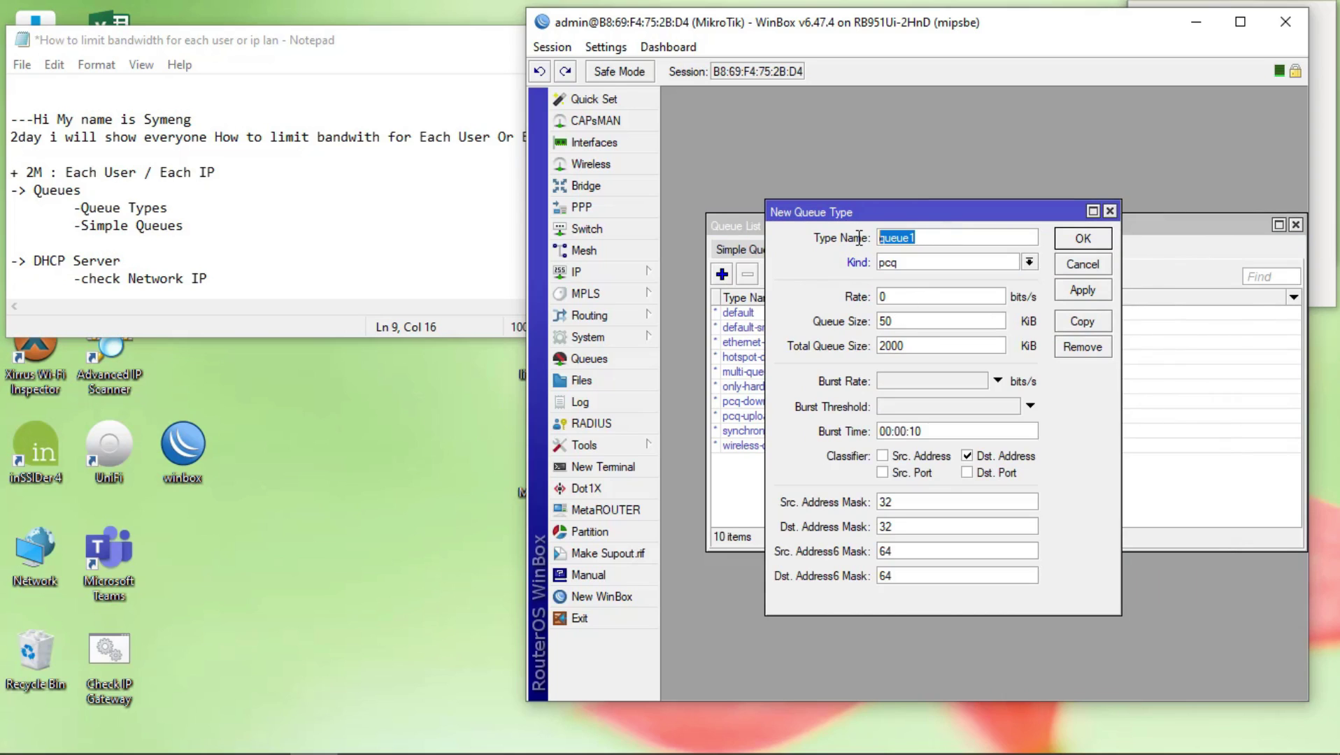
type("2M Upload")
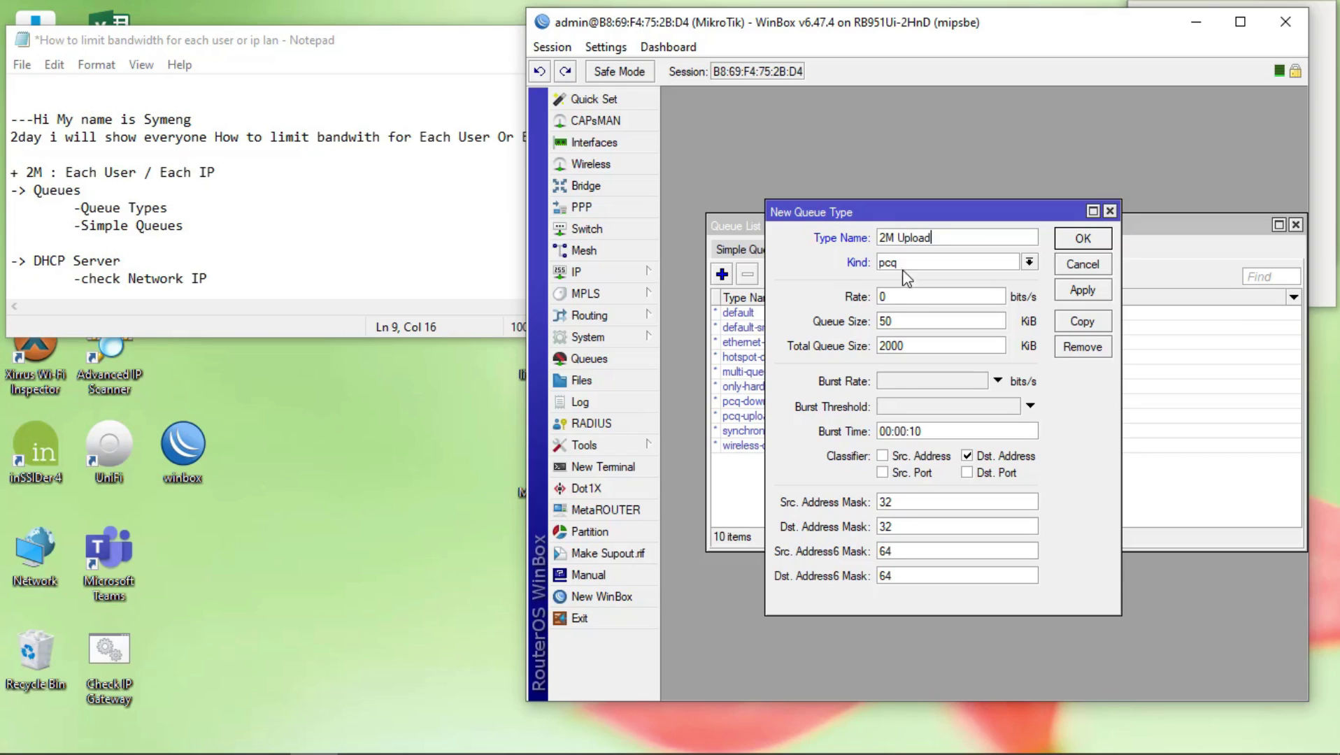
Set the new queue type's rate to 2M, queue size to 2M and total queue size to 2048 KiB.
left_click_drag(893, 296, 850, 297)
type("2M")
left_click_drag(896, 318, 837, 316)
type("2")
left_click_drag(916, 345, 895, 346)
key("BackSpace")
key("BackSpace")
key("BackSpace")
type("20")
In the Notepad notes, add a separate line reading "2M" below the "+ 2M : Each User / Each IP" line.
left_click(389, 53)
left_click_drag(389, 53, 416, 55)
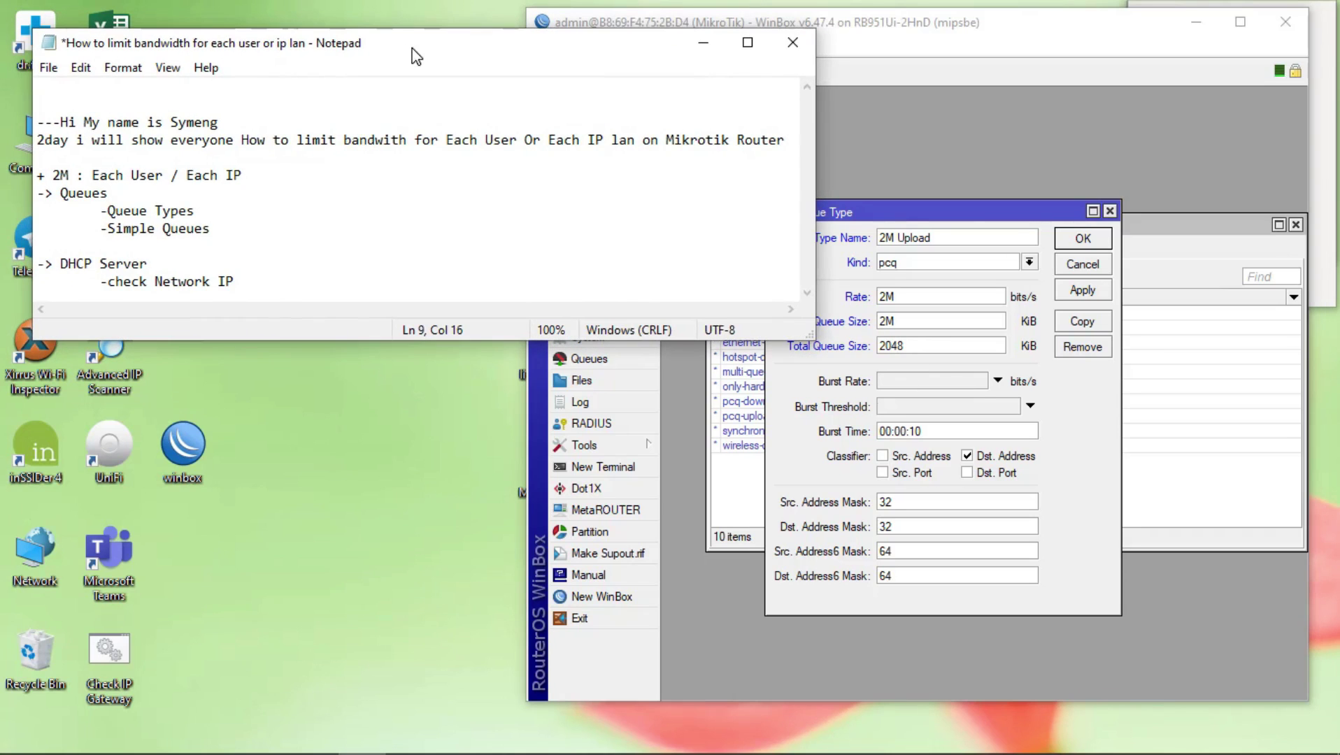
left_click(283, 180)
key("Return")
key("Return")
type("2M")
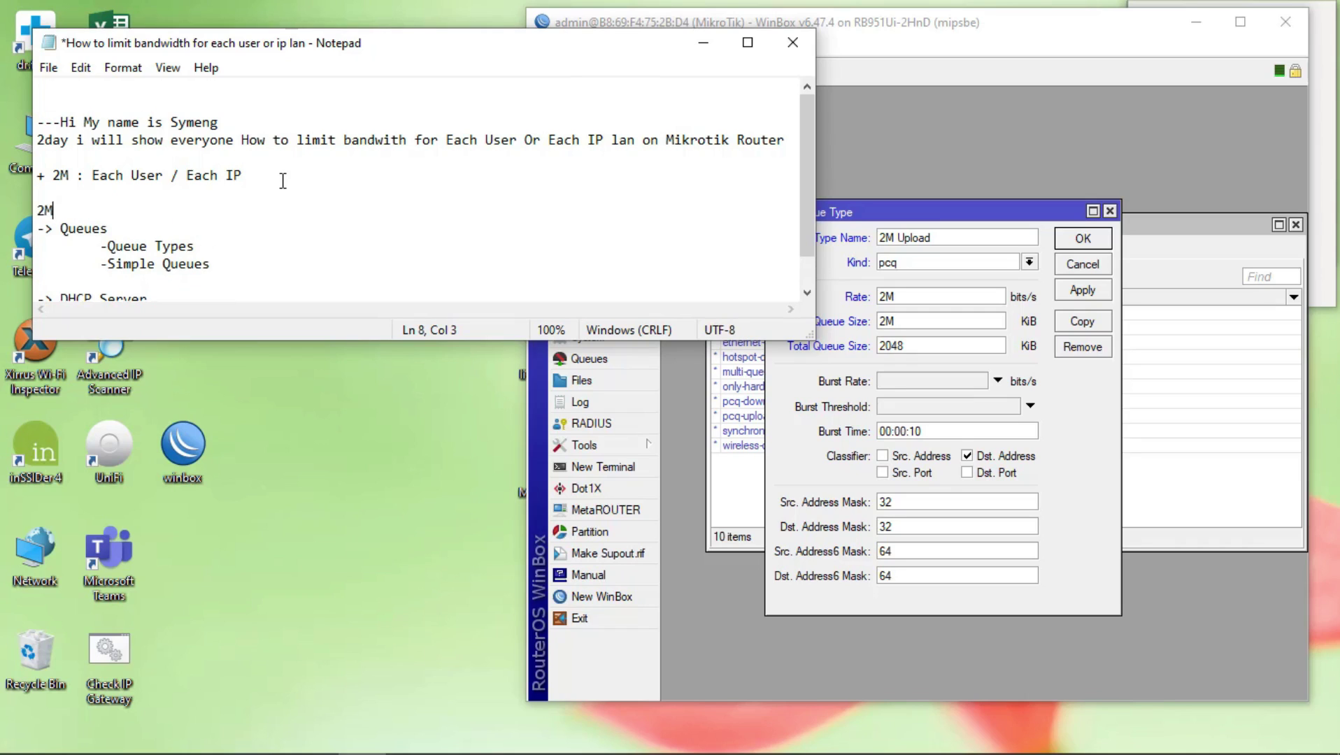
key("Return")
type("=")
key("BackSpace")
key("BackSpace")
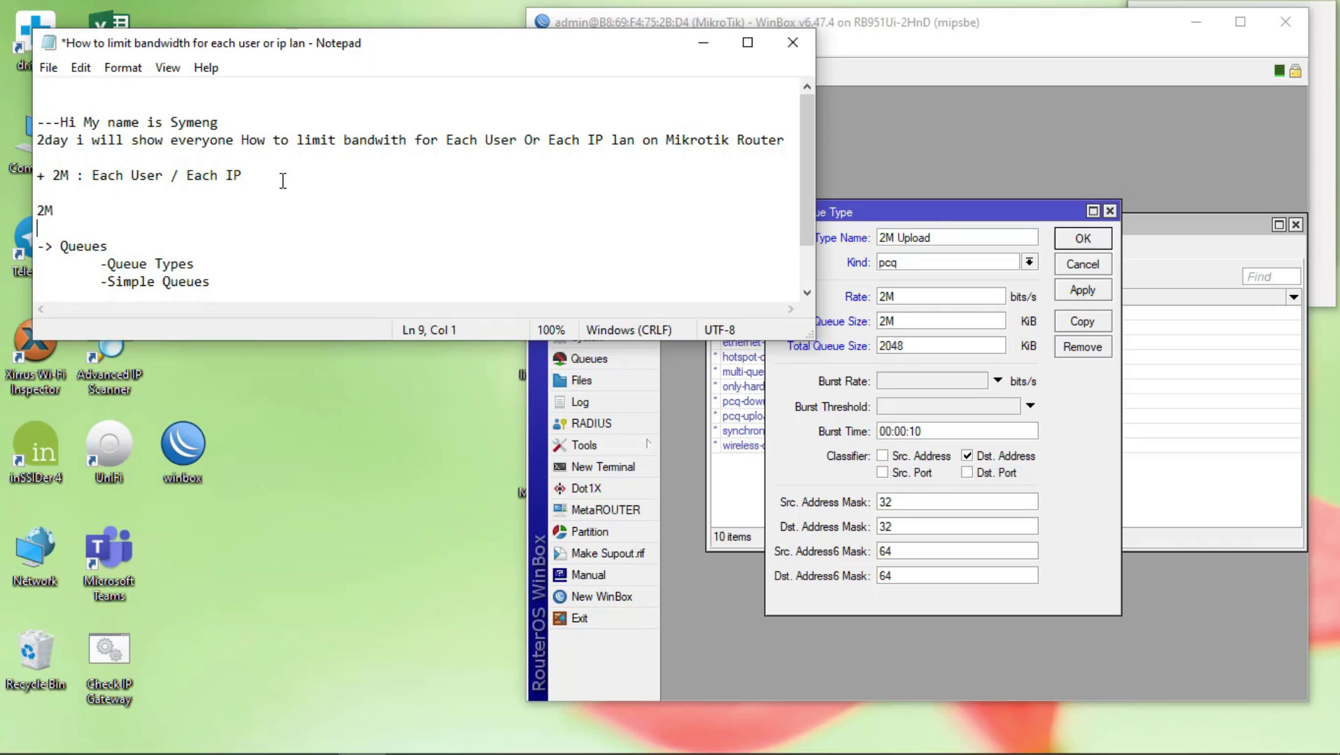
Complete the added line as "2M=2048kb //2x1024", with a blank line below it, and save the notes.
key("Return")
key("Right")
type("=2048kb")
key("Tab")
type("//1")
key("BackSpace")
type("2x")
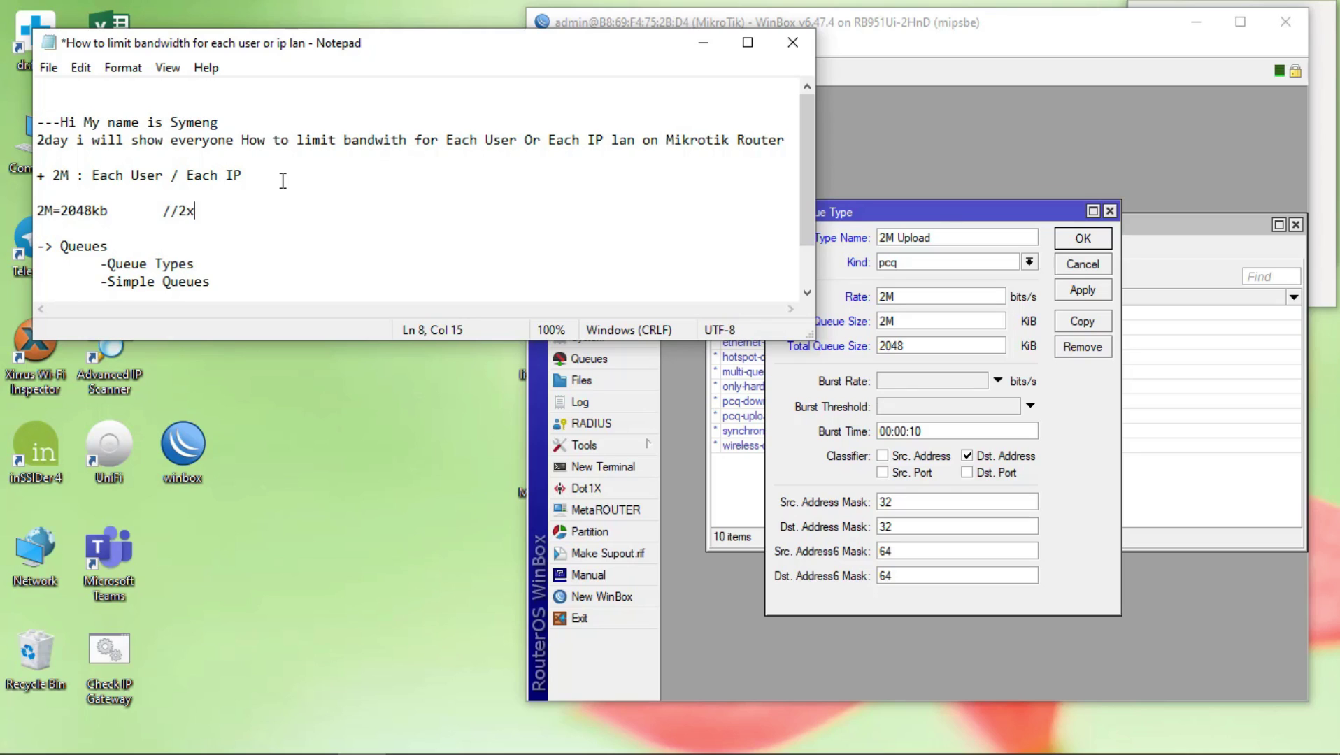
type("1024")
key("ctrl+s")
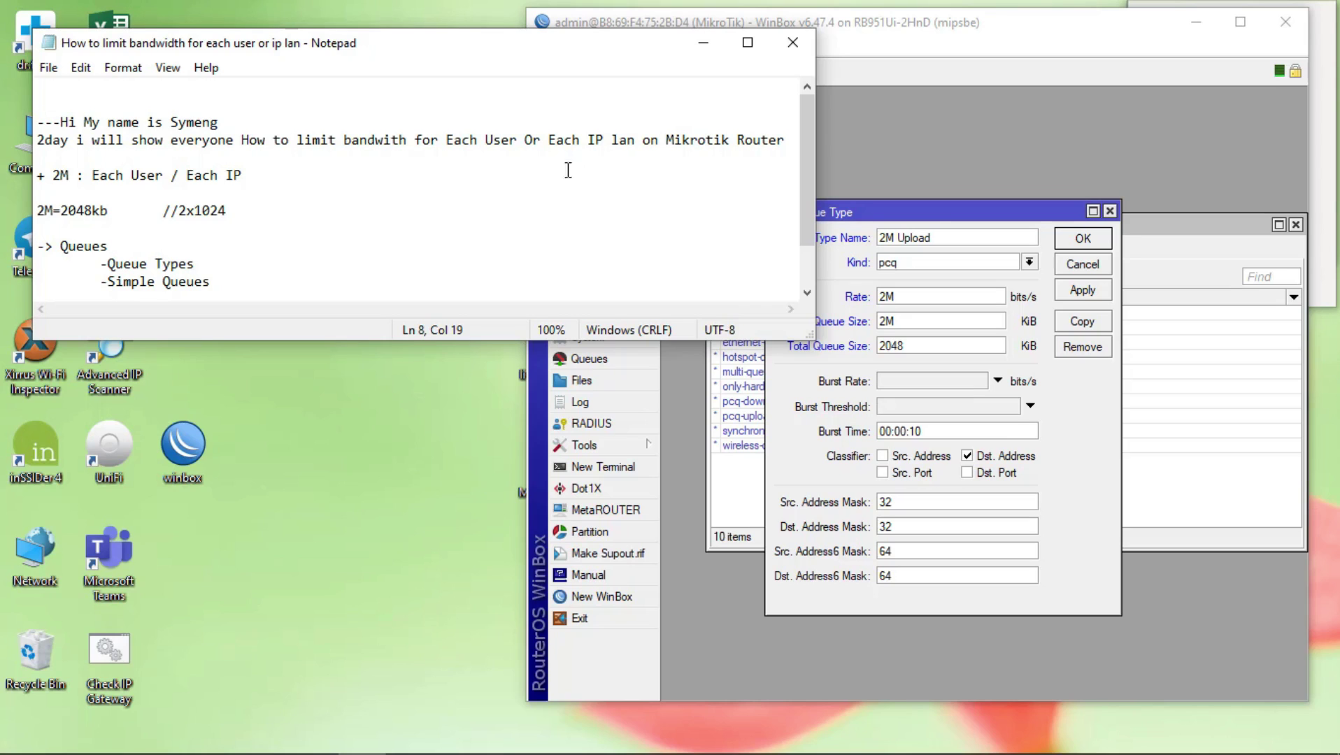
Enlarge the Notepad window until the DHCP Server lines fit, and review the 2M conversion line.
left_click_drag(810, 337, 796, 410)
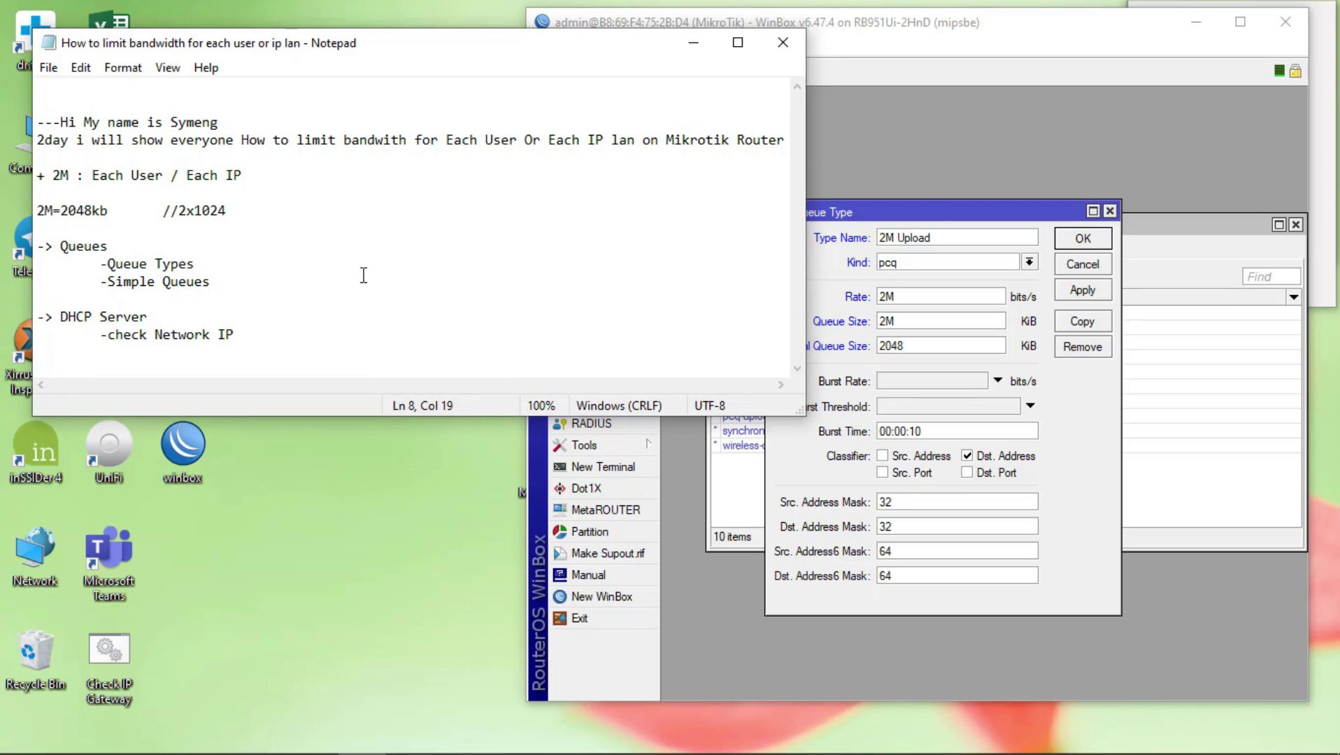
left_click(56, 210)
left_click(268, 227)
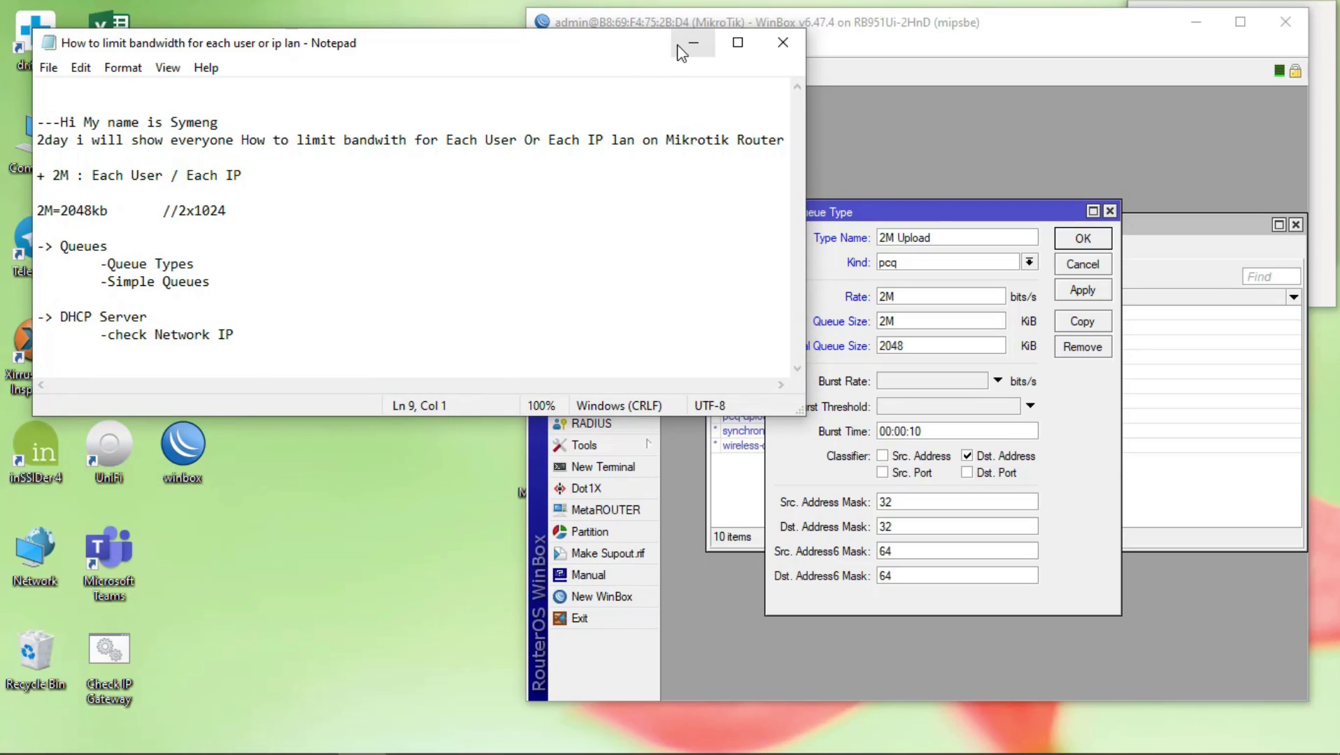
Return to WinBox, check the total queue size and apply the 2M Upload queue type.
left_click(1103, 427)
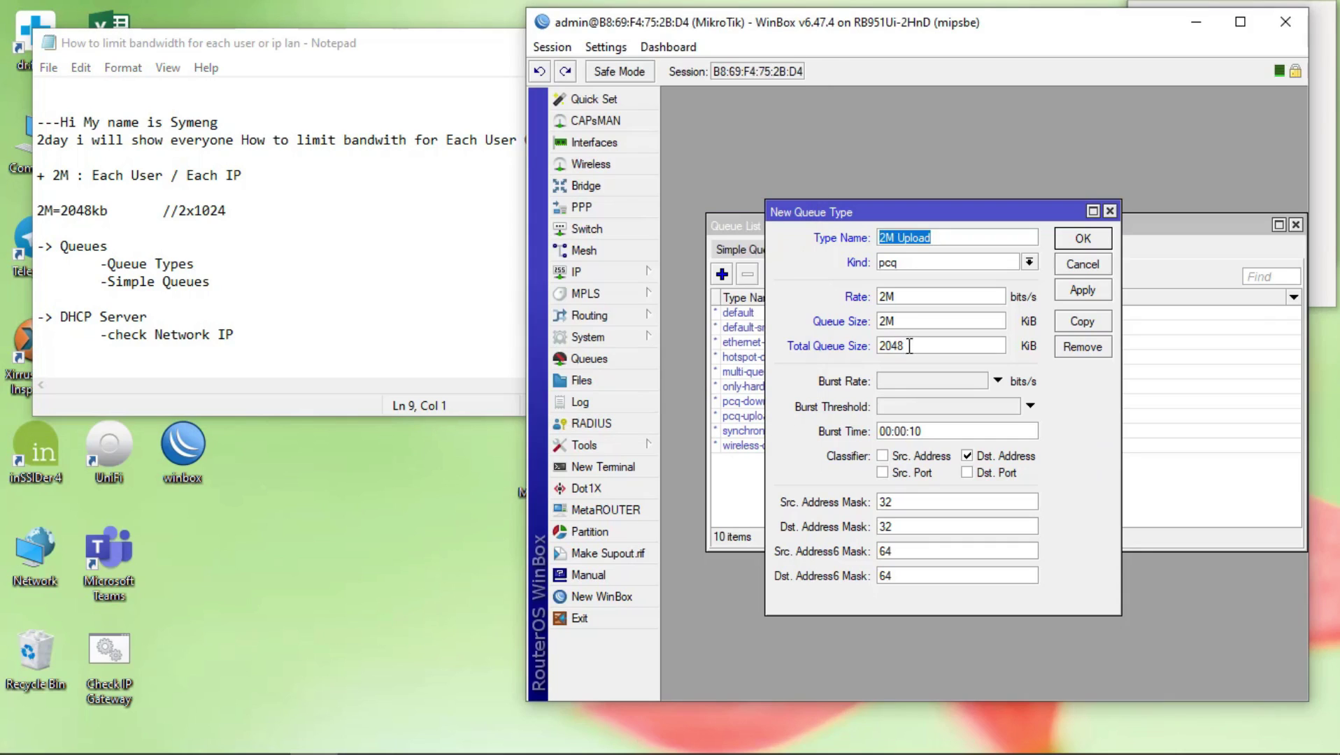
double_click(909, 346)
left_click(986, 342)
left_click(1088, 294)
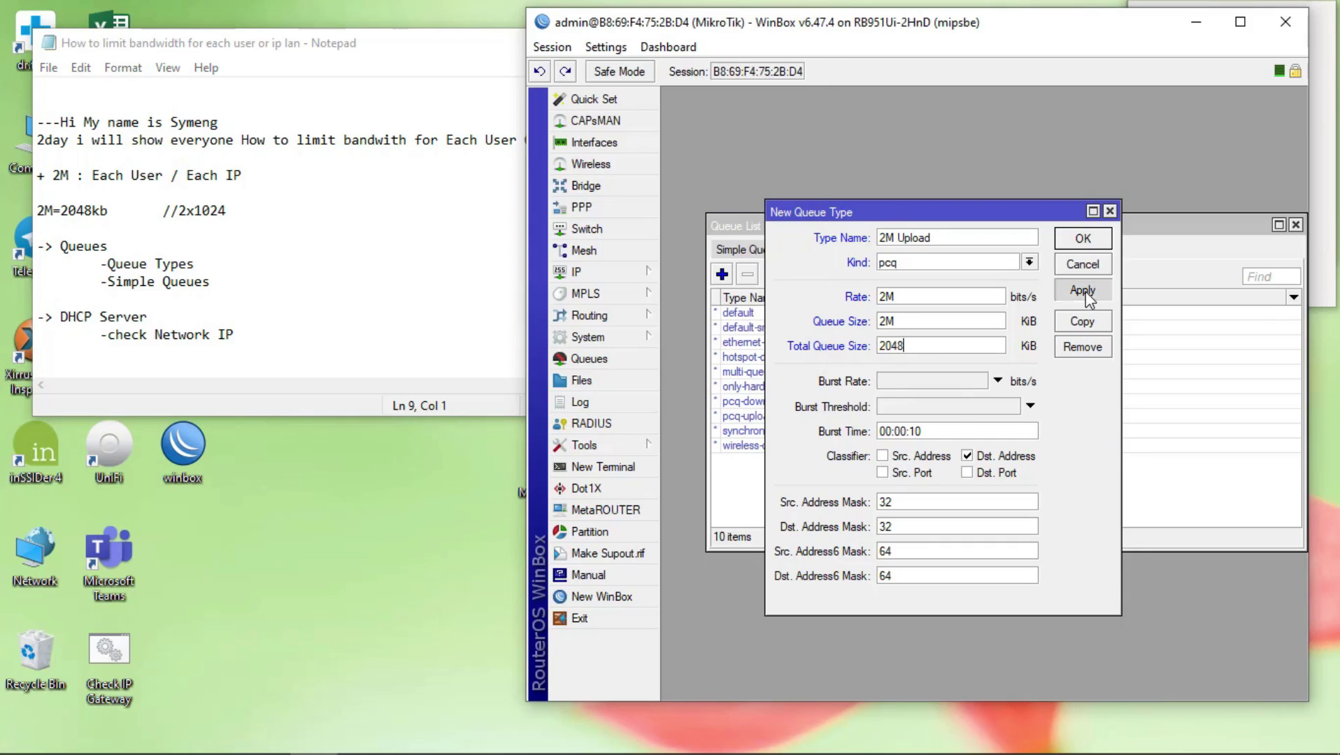
Duplicate the 2M Upload queue type as "2M Download", apply it and close both queue type dialogs.
left_click(1083, 321)
left_click_drag(1111, 270, 1014, 267)
type("2M")
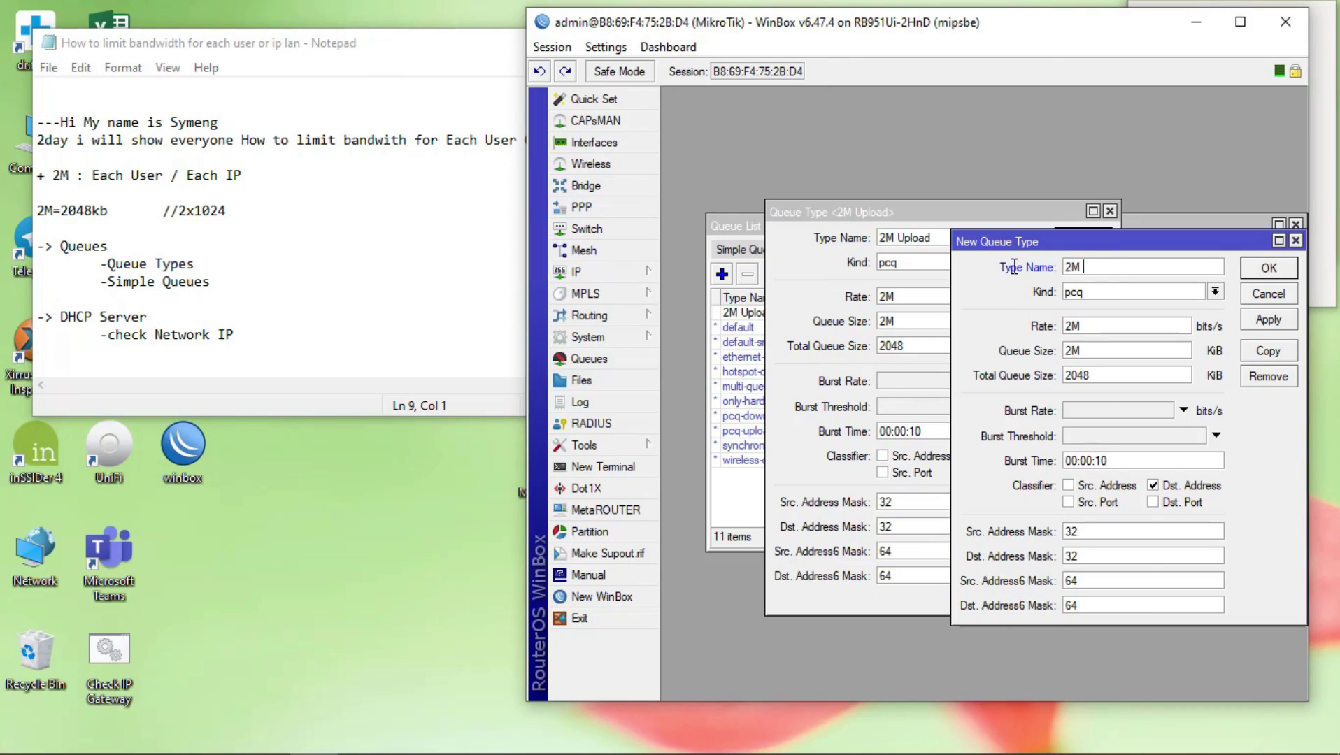
type(" Download")
left_click(1287, 320)
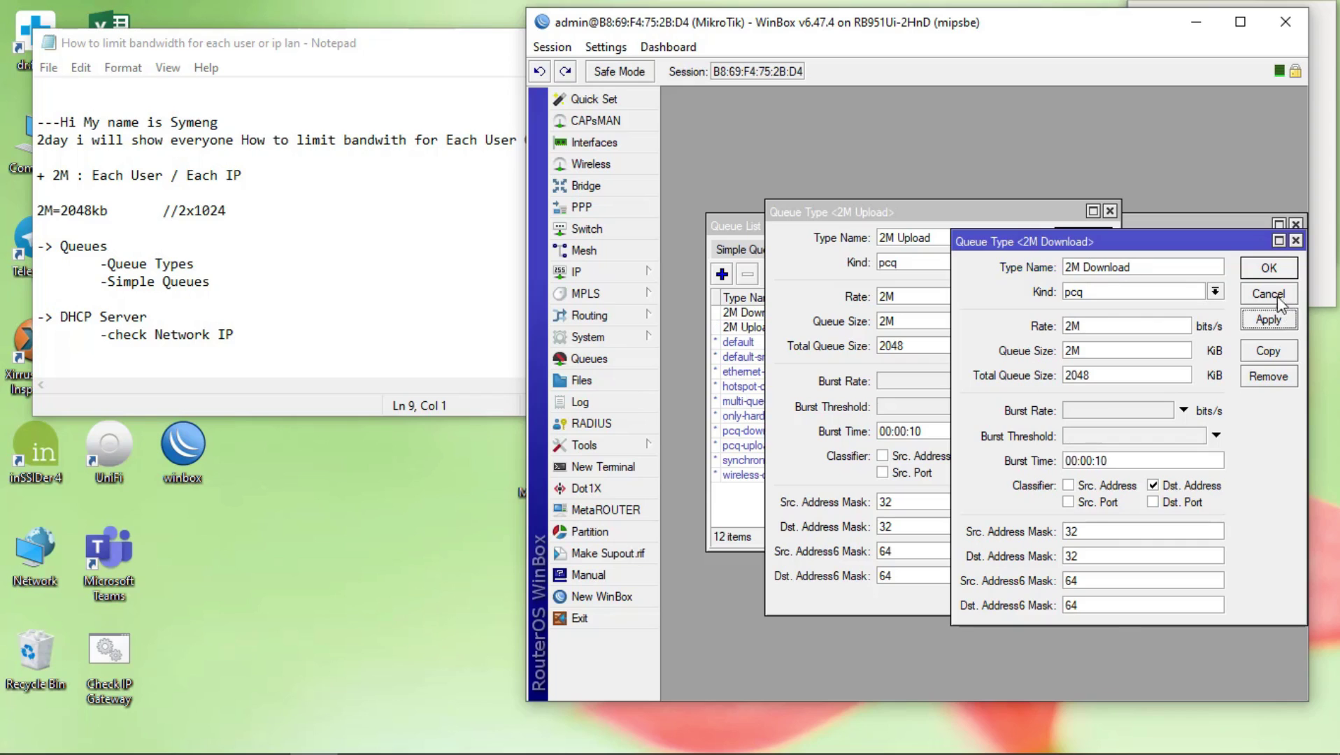
left_click(1273, 272)
left_click(1096, 240)
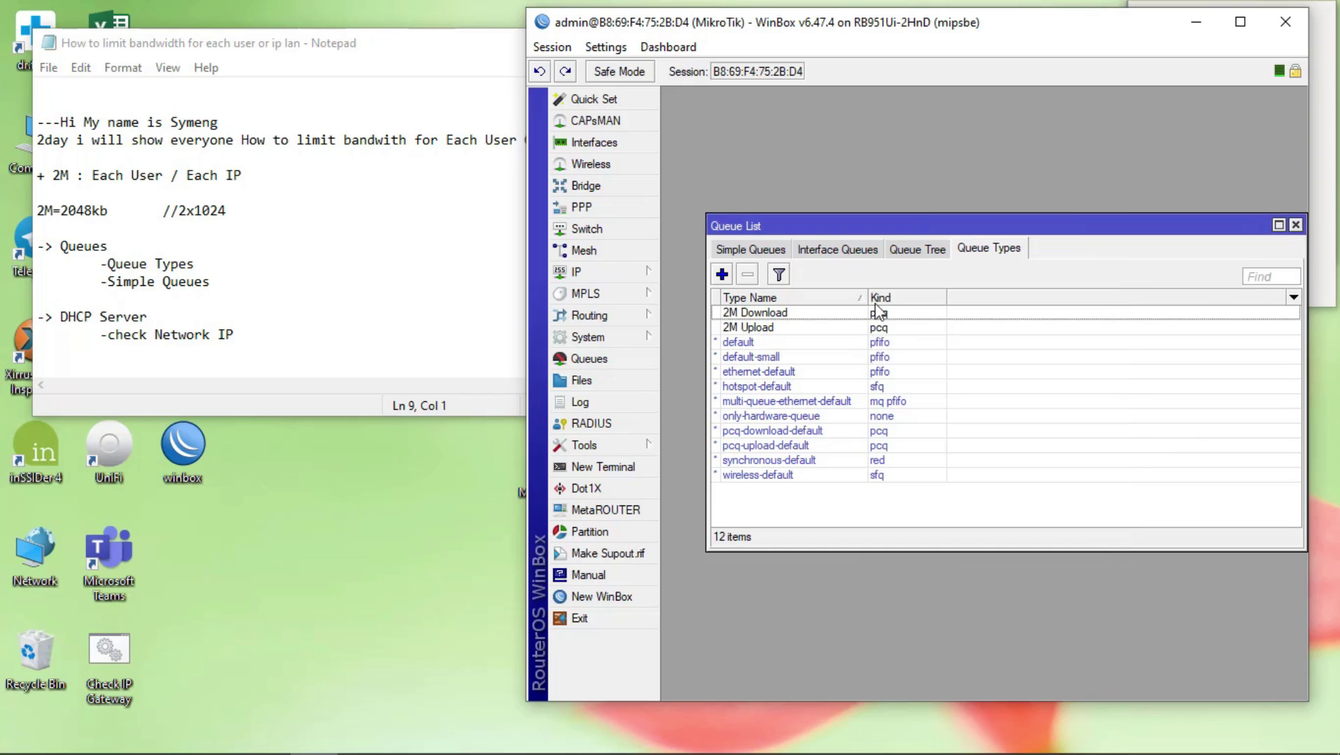
Following the Simple Queues item in the notes, start a new simple queue named "Limit 2M for Each User".
left_click(186, 204)
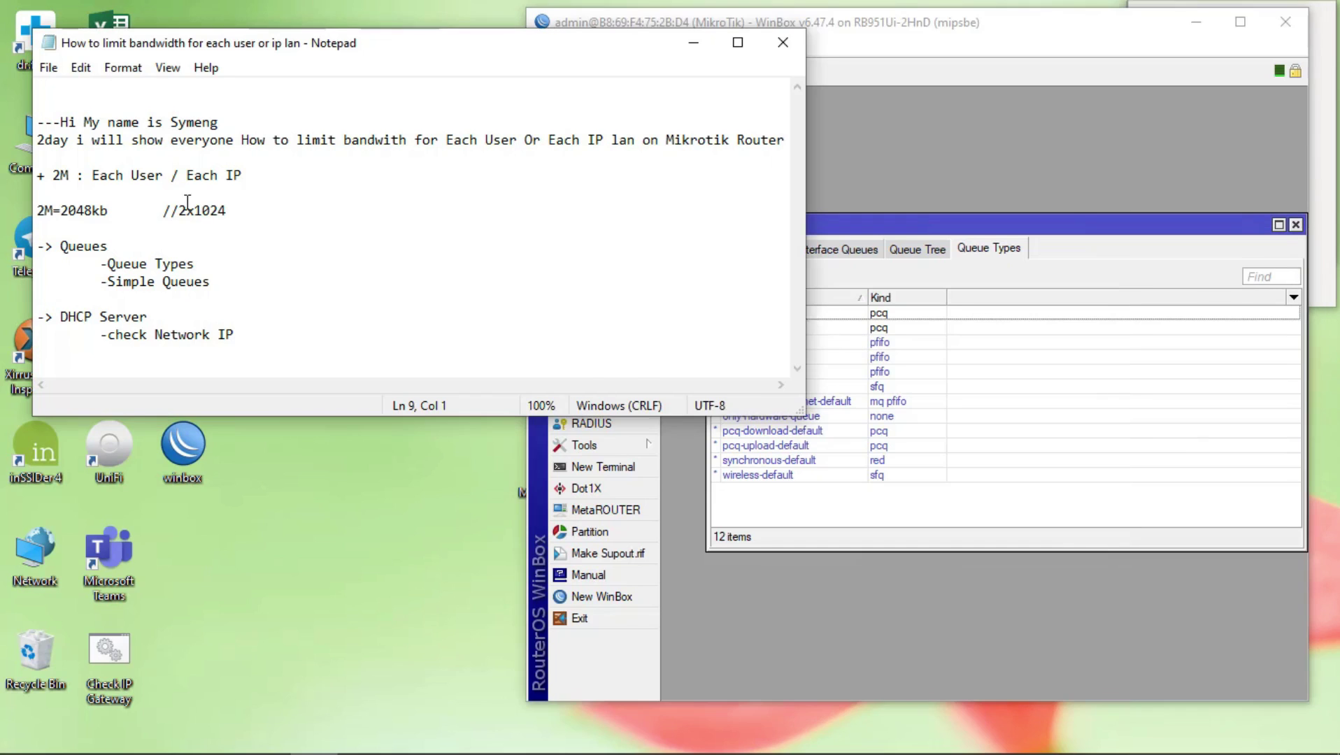
left_click_drag(208, 288, 113, 283)
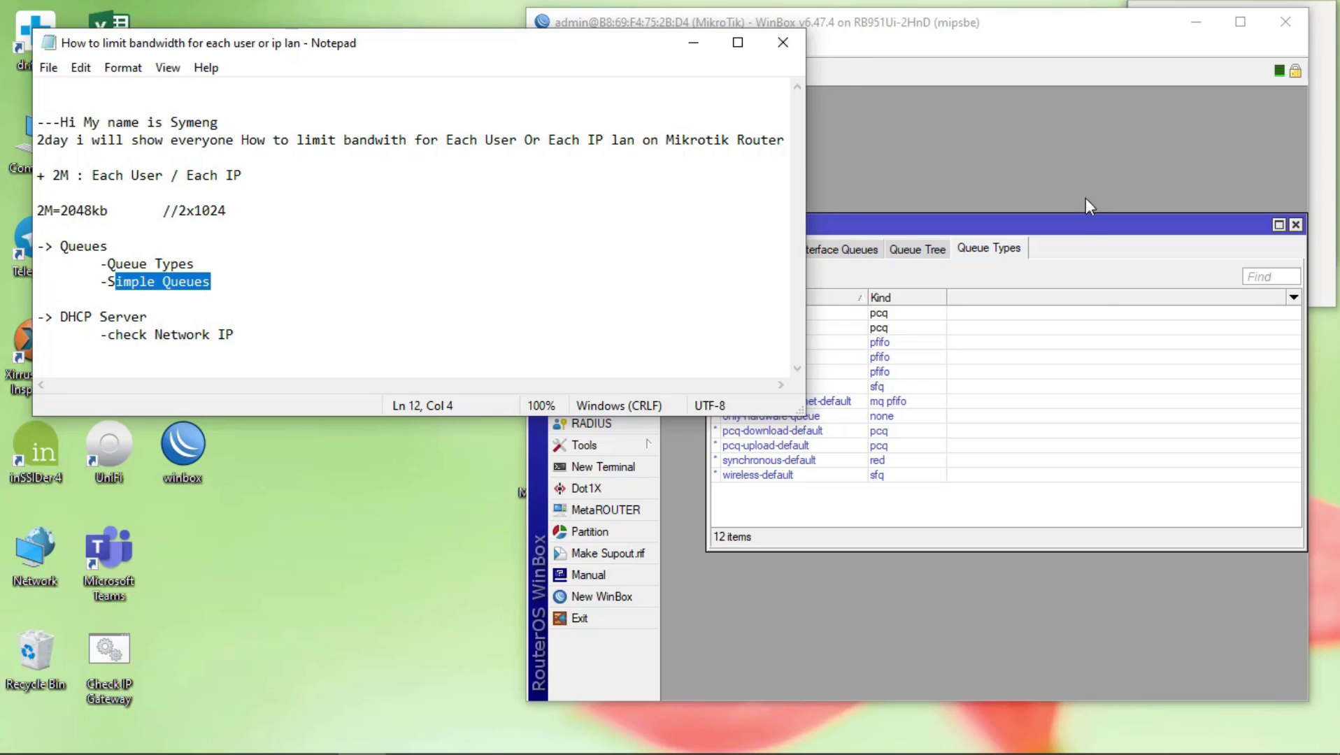
left_click(1034, 279)
left_click(742, 249)
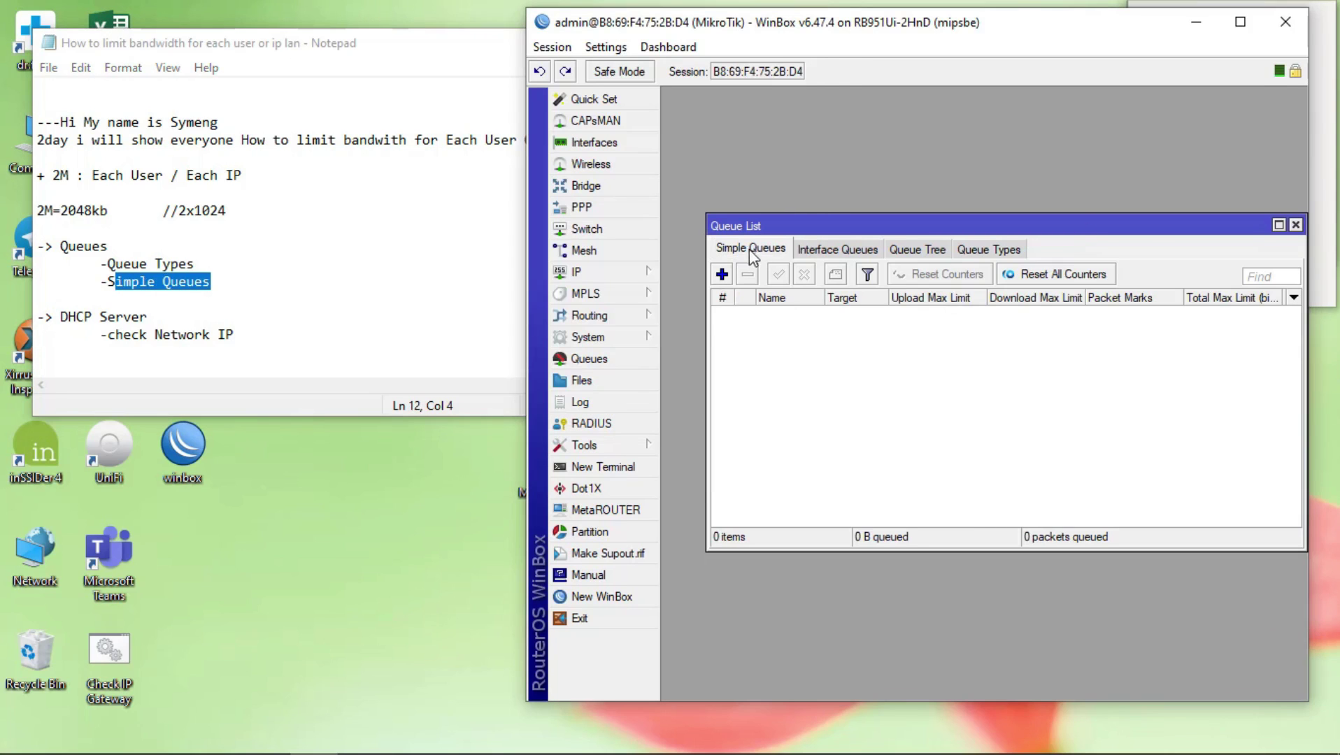
left_click(721, 275)
left_click_drag(1026, 115, 1028, 177)
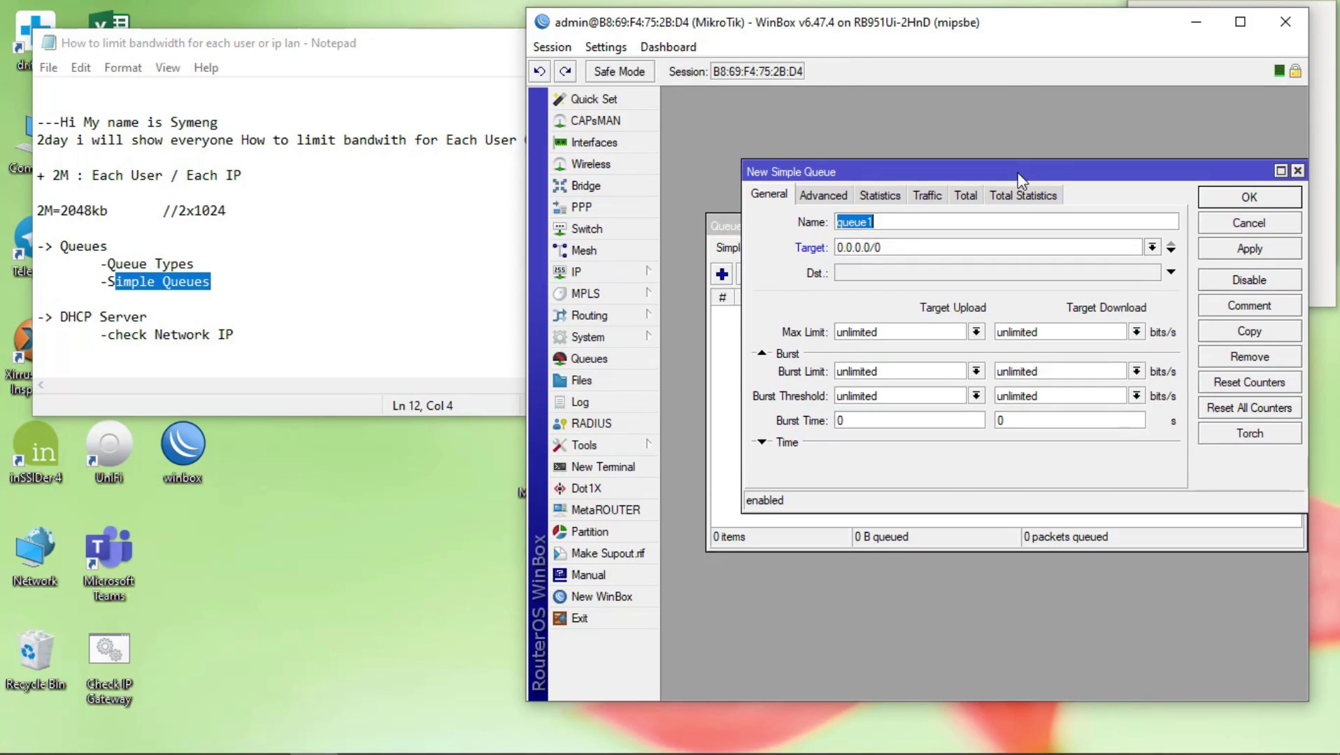
left_click(899, 219)
left_click_drag(900, 218, 804, 223)
type("Limit 2M for Each User")
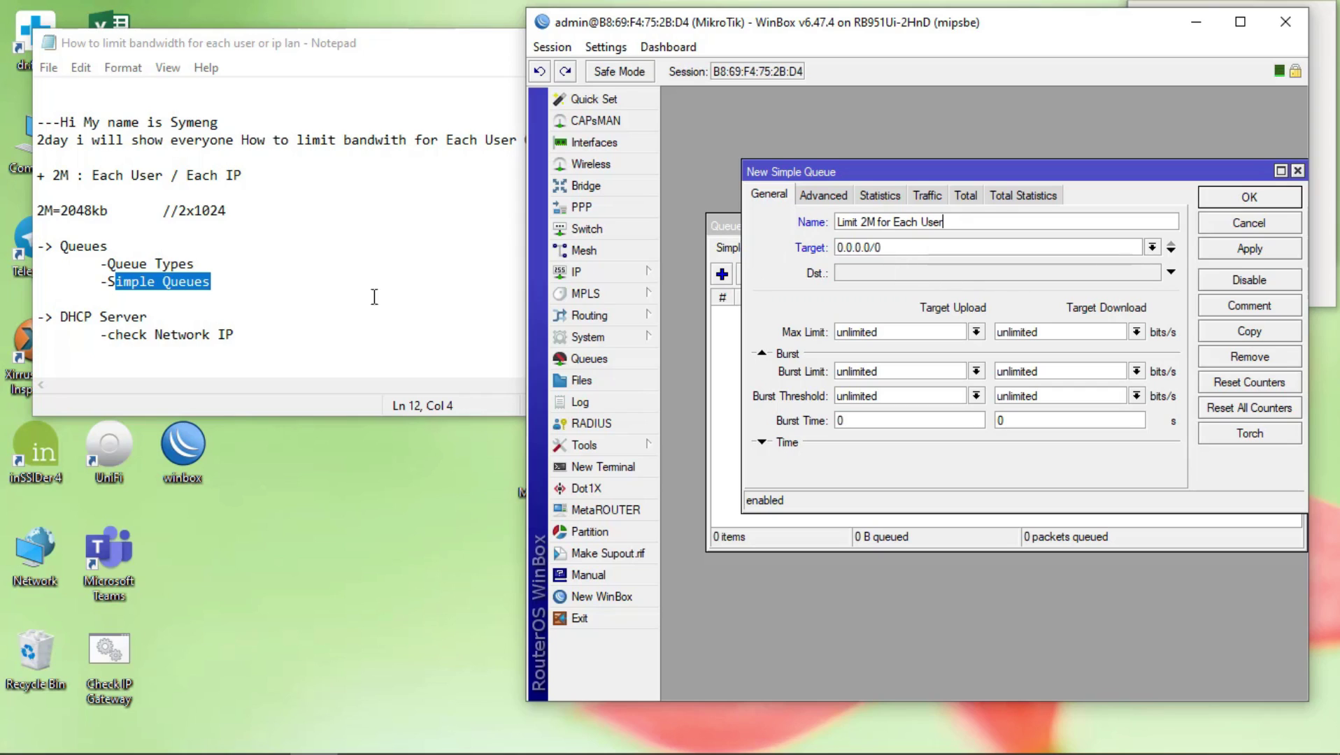
Following the DHCP Server item in the notes, open the network entry of the router's DHCP server in WinBox.
left_click(188, 316)
left_click_drag(62, 317, 153, 317)
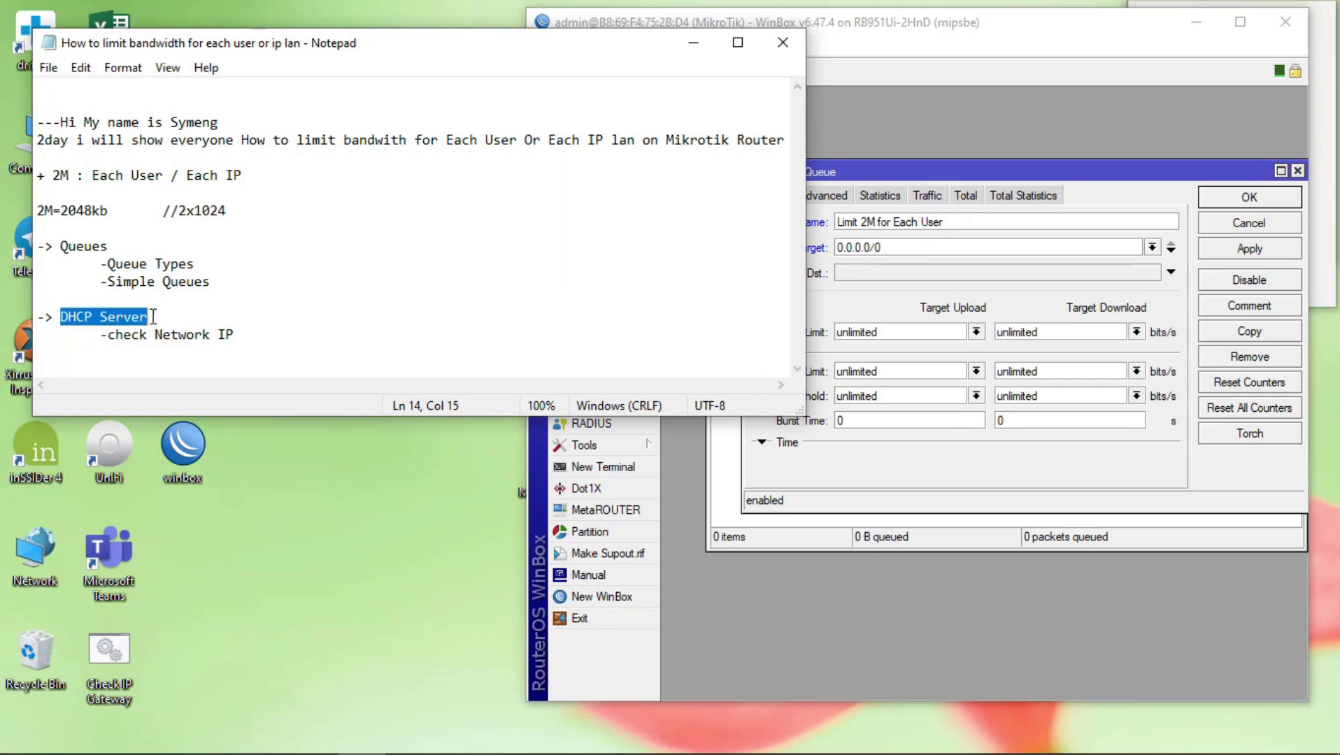
left_click(1002, 42)
left_click(600, 271)
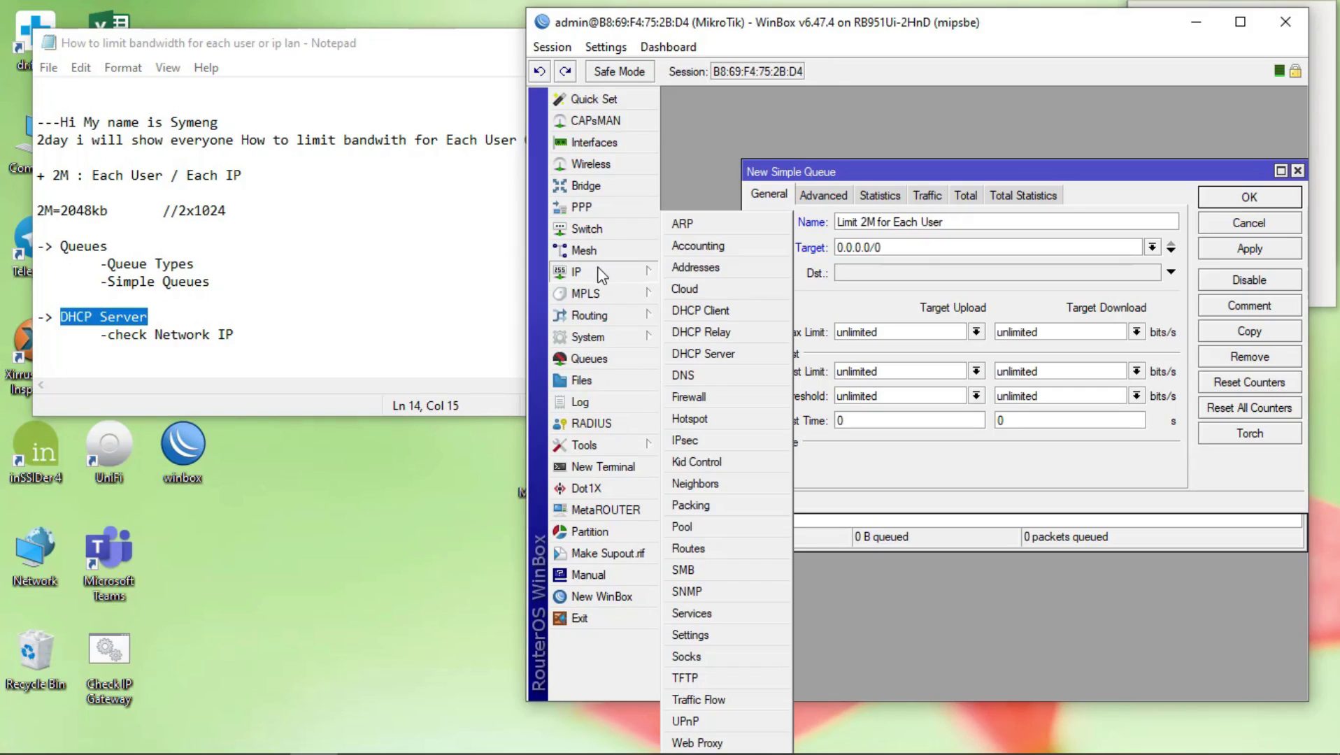
left_click(711, 355)
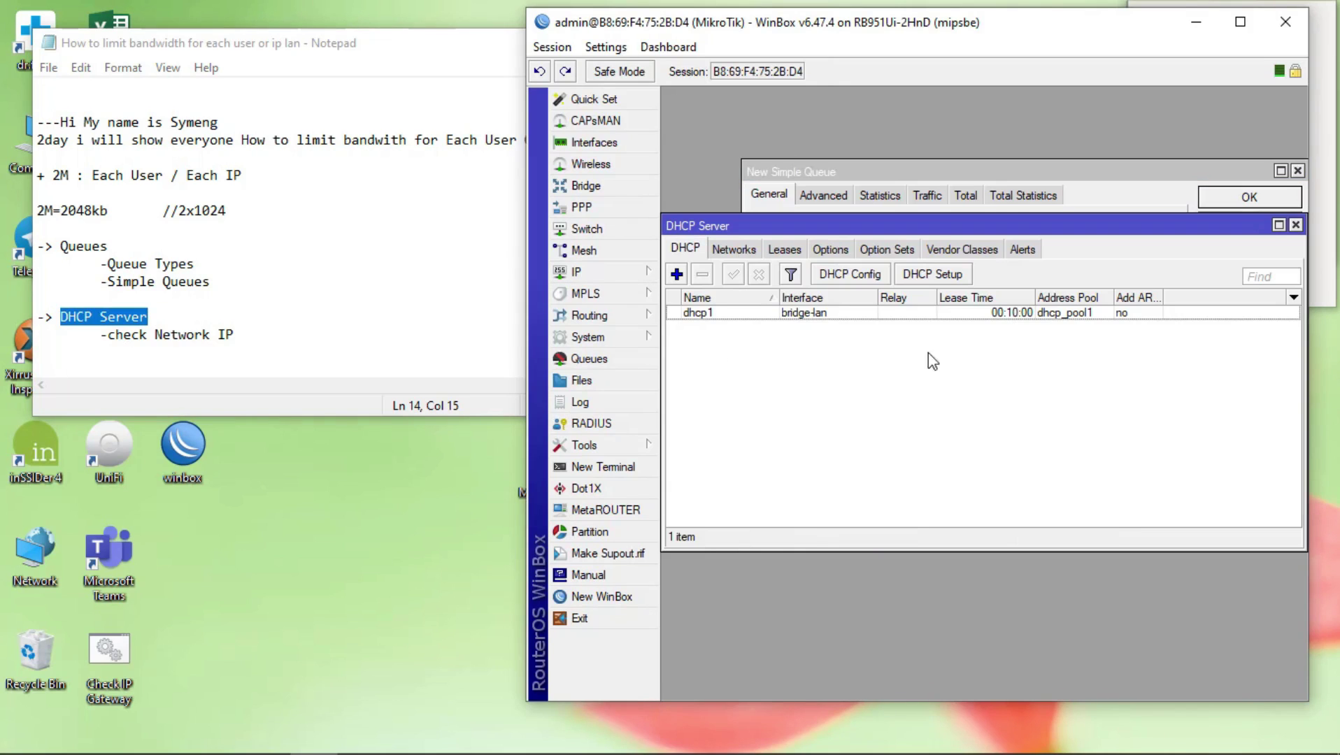
left_click(734, 250)
double_click(720, 313)
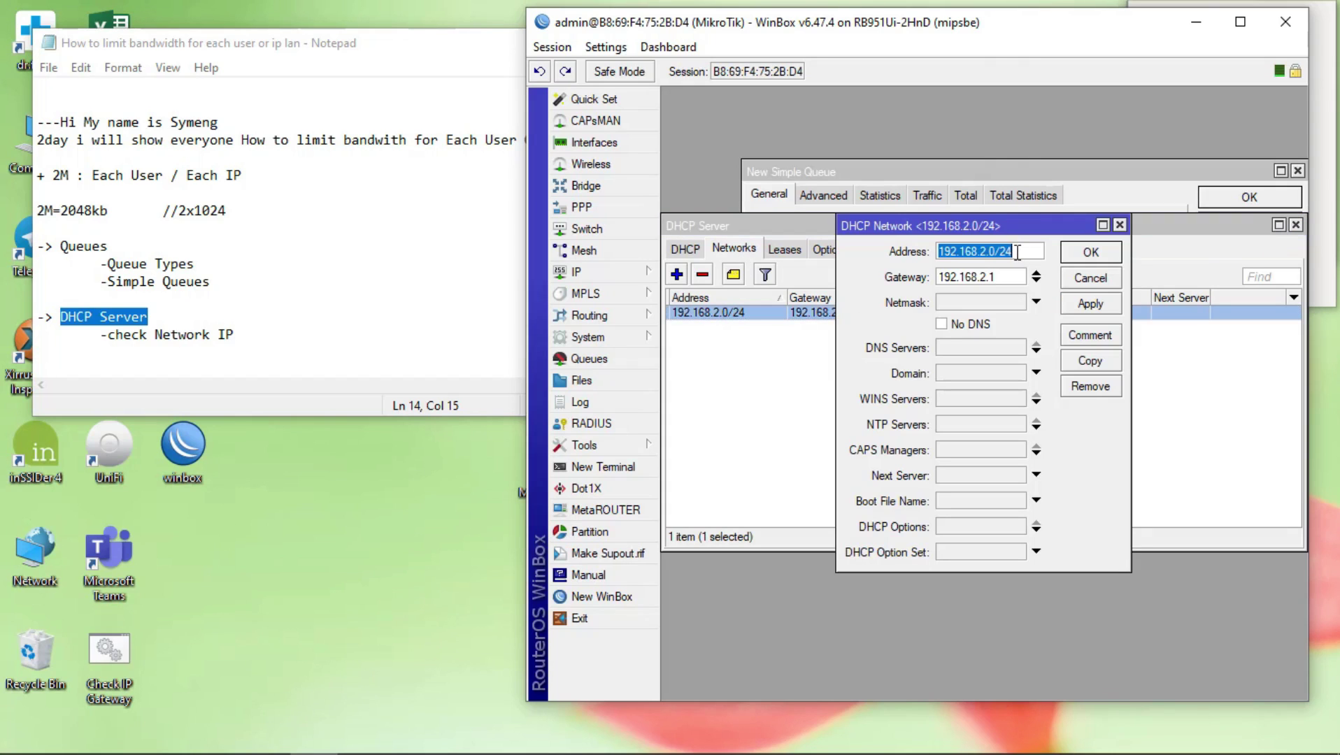
Copy the DHCP network address 192.168.2.0/24, then close the network entry and the DHCP Server window.
left_click(1017, 253)
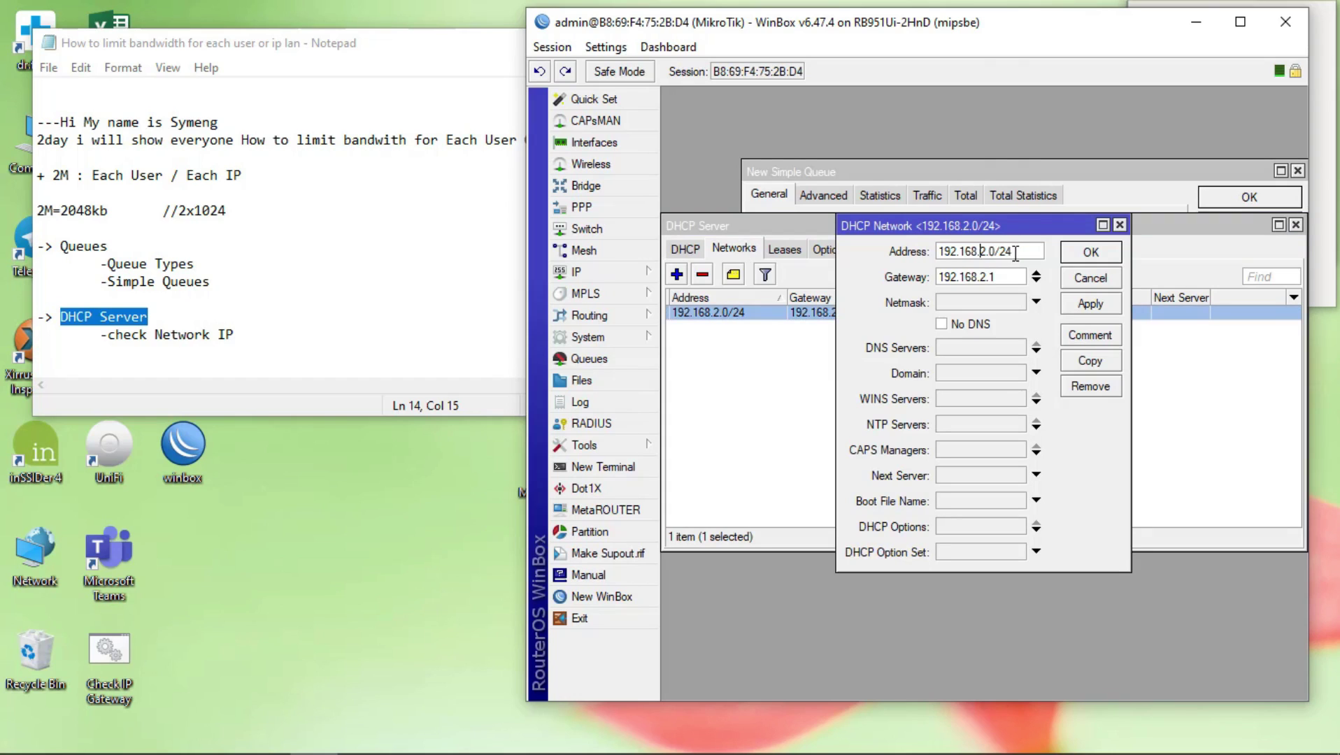
left_click_drag(1019, 252, 934, 253)
right_click(989, 253)
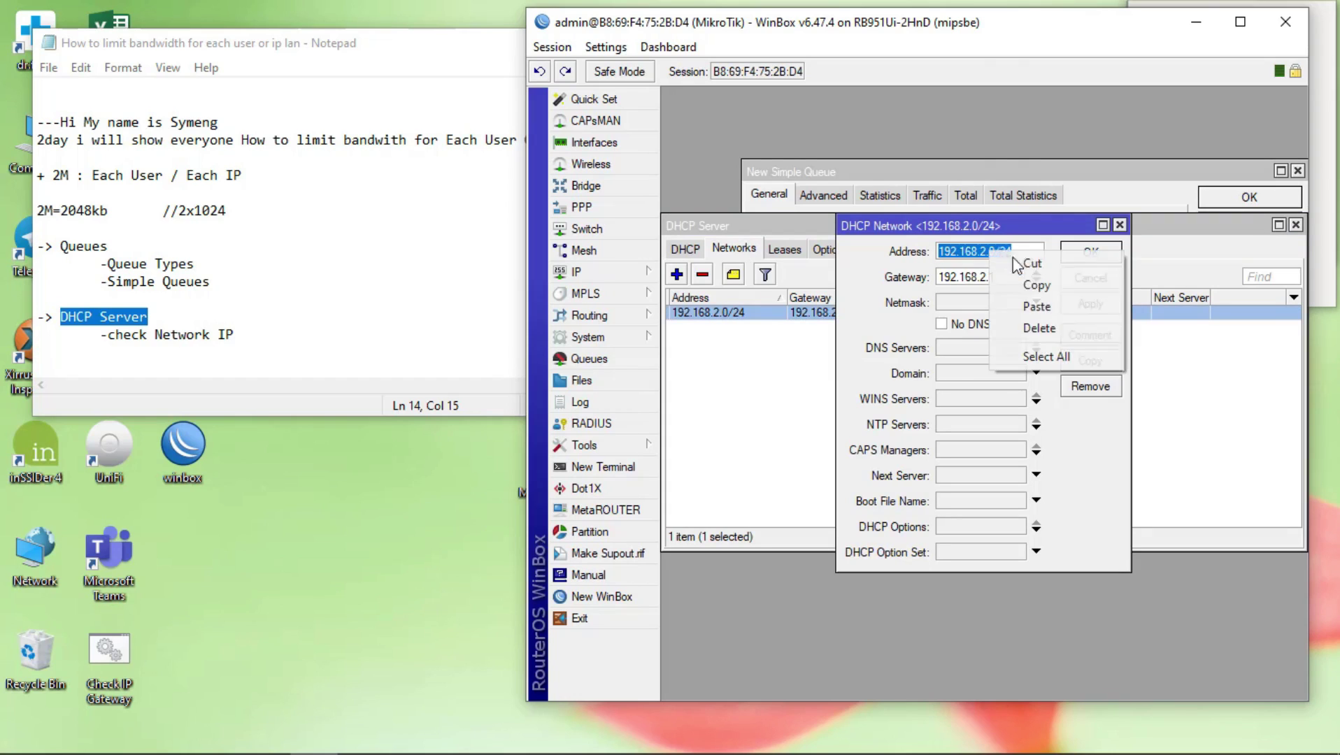
left_click(1037, 286)
left_click(1090, 252)
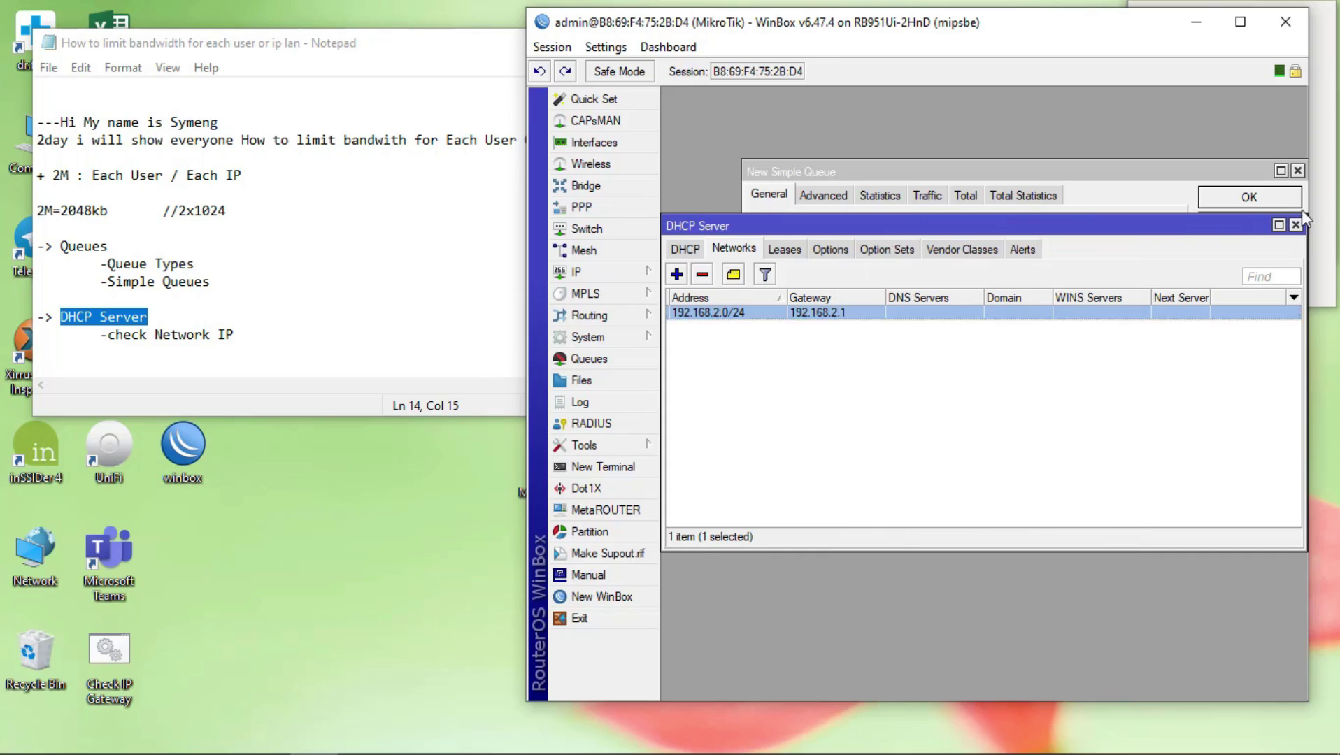
left_click(1295, 224)
Replace the new simple queue's target with the copied network 192.168.2.0/24.
left_click_drag(897, 251, 838, 248)
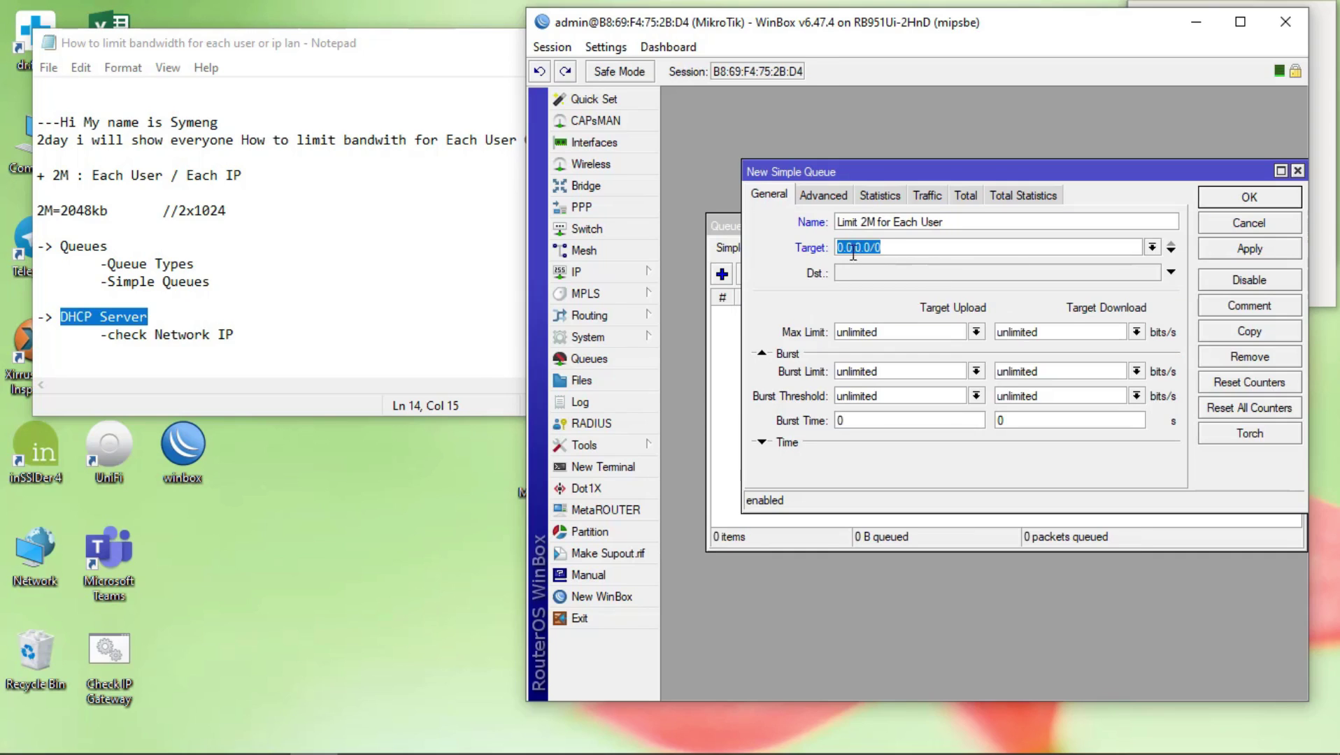
right_click(854, 254)
left_click(902, 305)
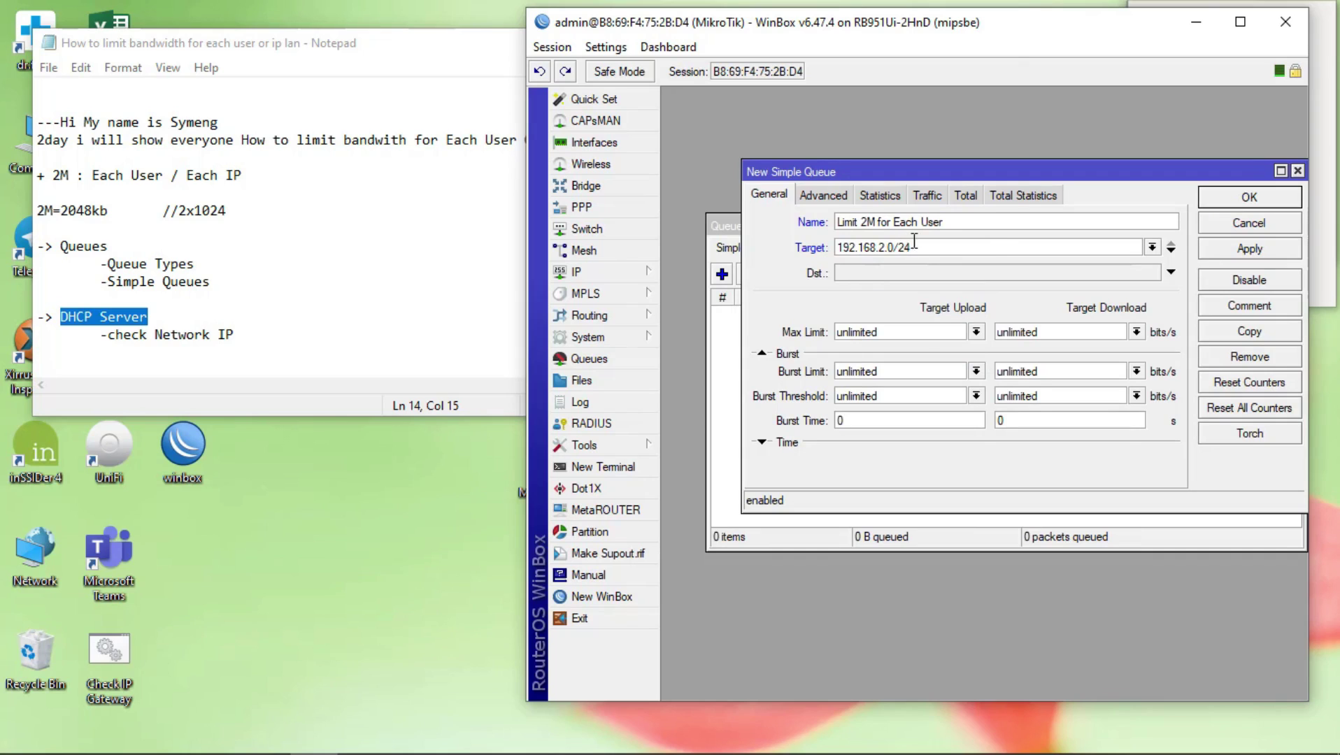
Set the simple queue's upload queue type to 2M Upload and download queue type to 2M Download, then apply and close it.
left_click(822, 198)
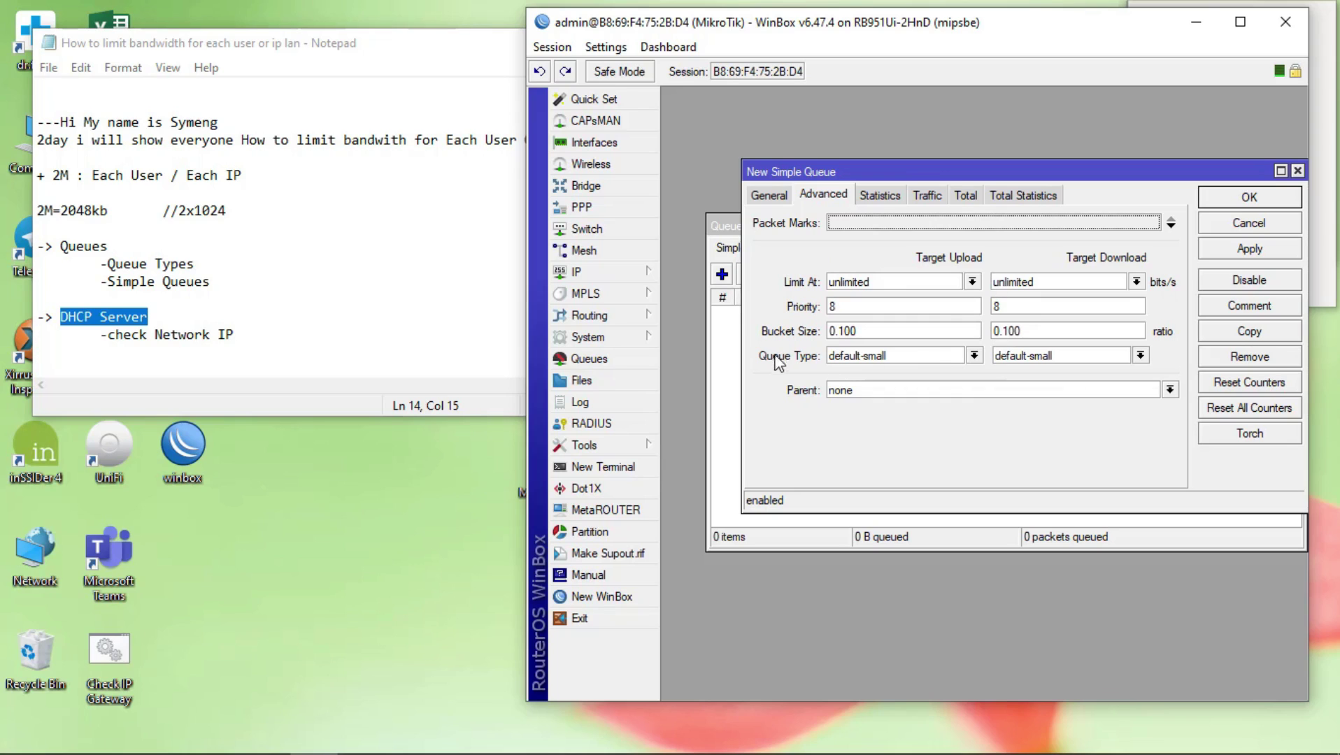
left_click(974, 355)
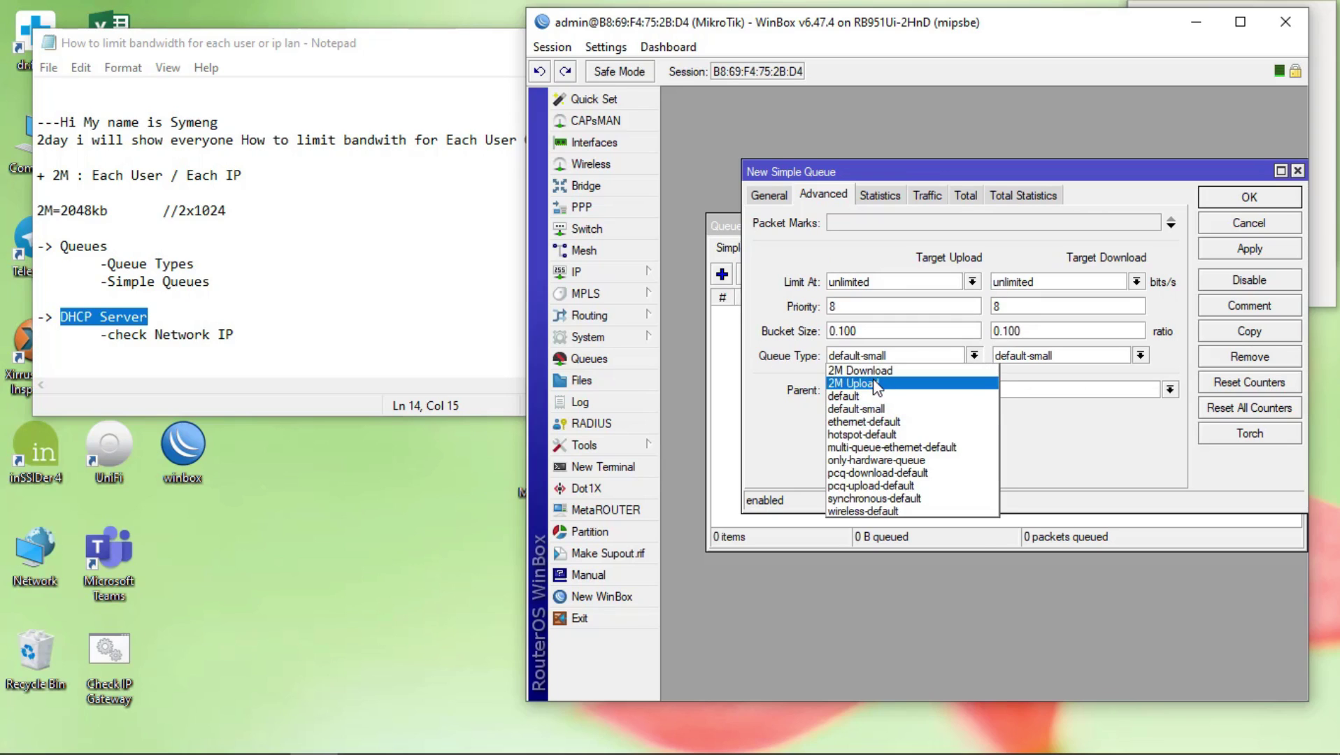
left_click(876, 384)
left_click(1140, 357)
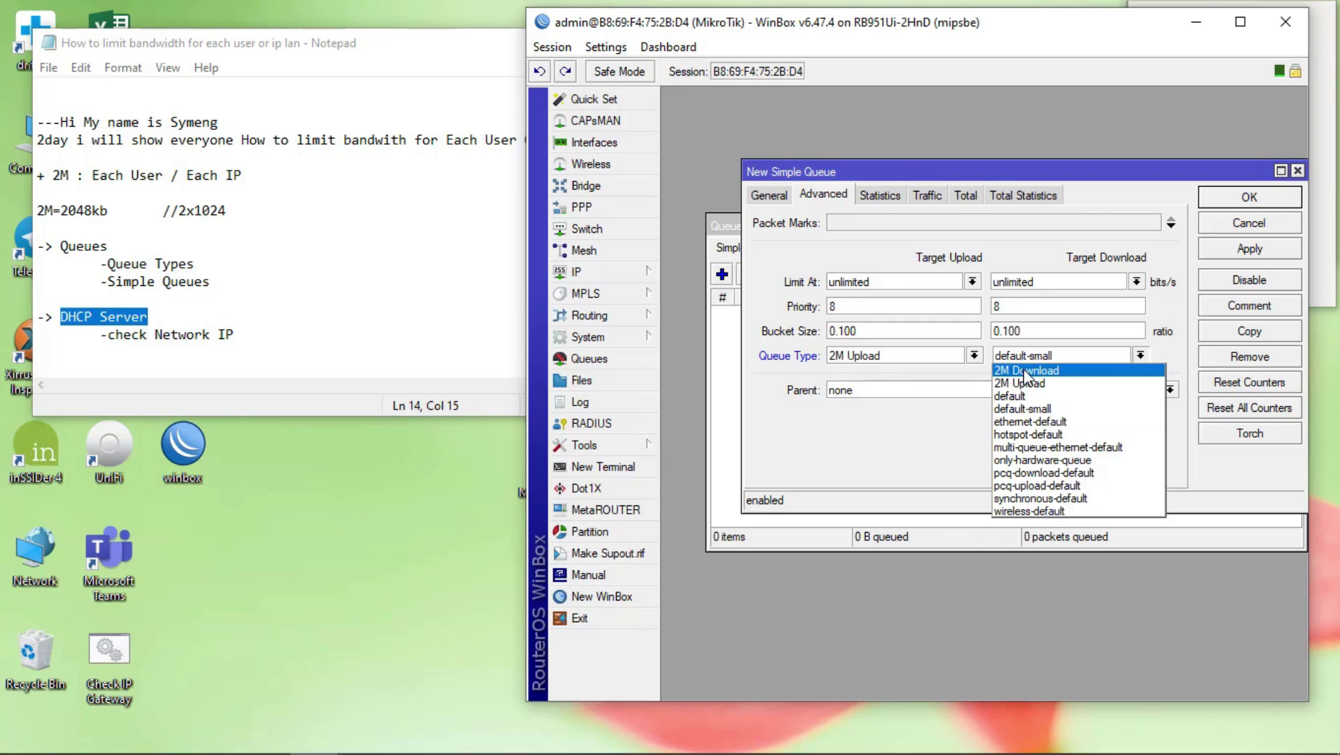
left_click(1025, 371)
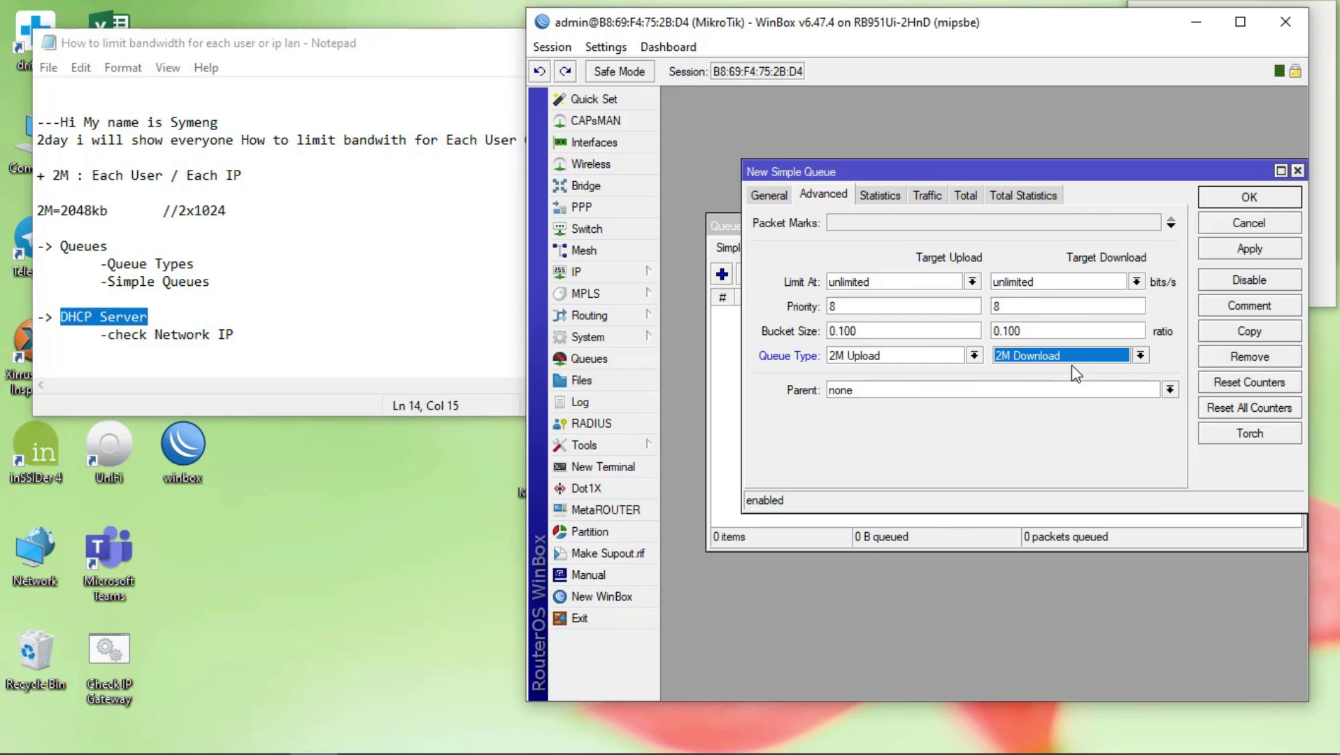
left_click(1257, 252)
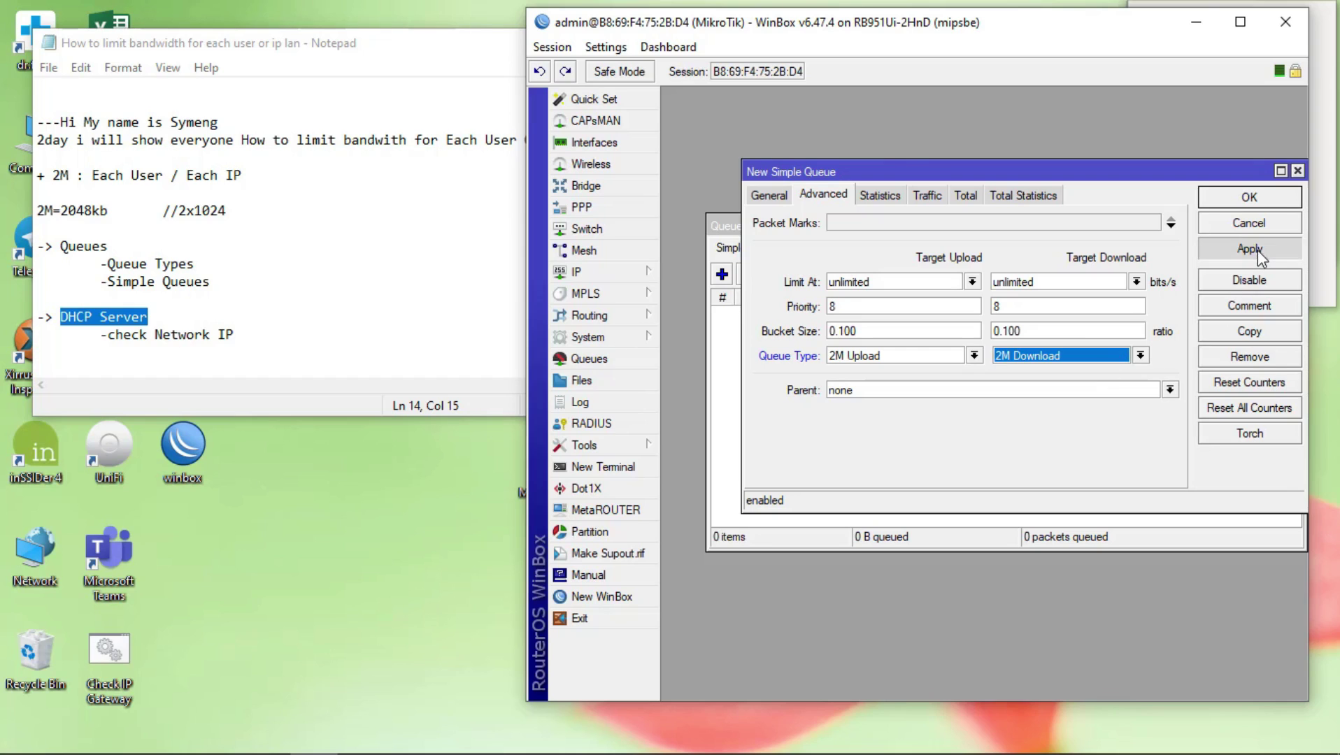
left_click(1263, 200)
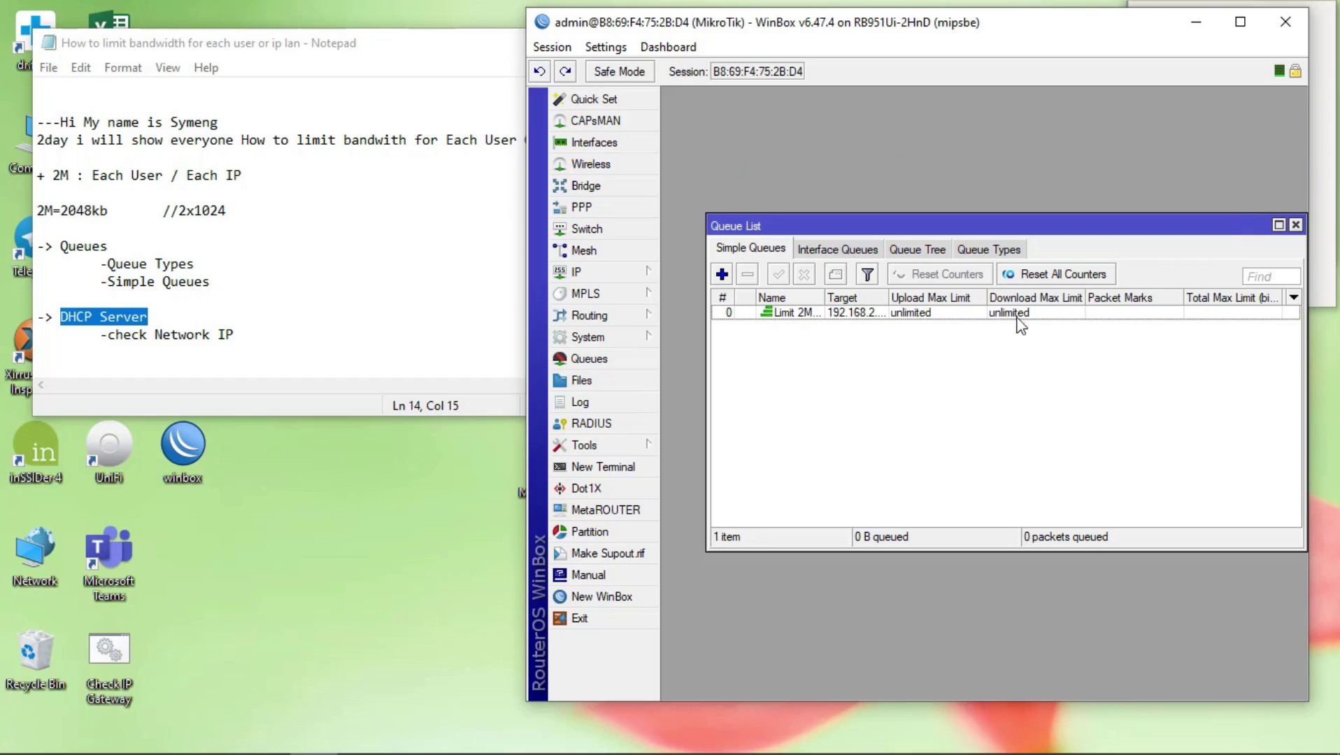
Hide the Packet Marks column in the simple queue list and show the Download Avg. Rate and Upload Avg. Rate columns.
right_click(1012, 378)
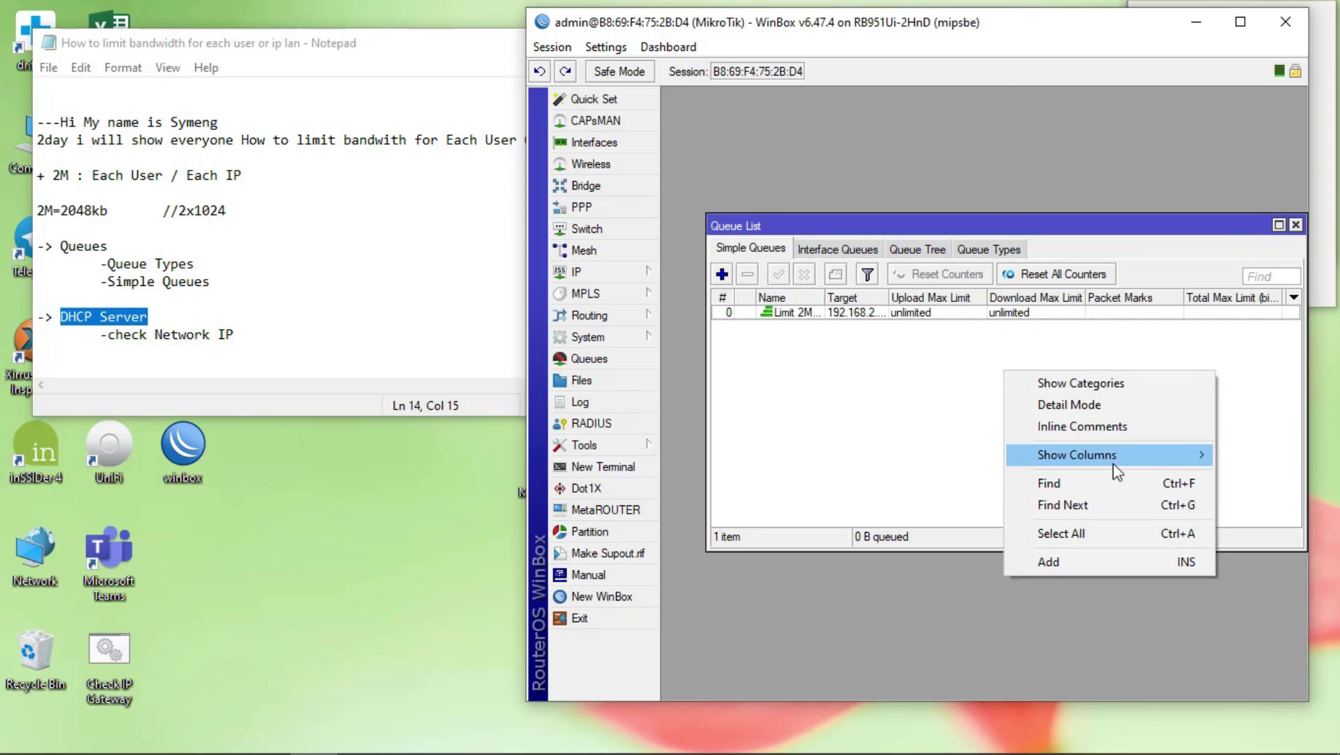
mouse_move(1115, 462)
left_click(836, 248)
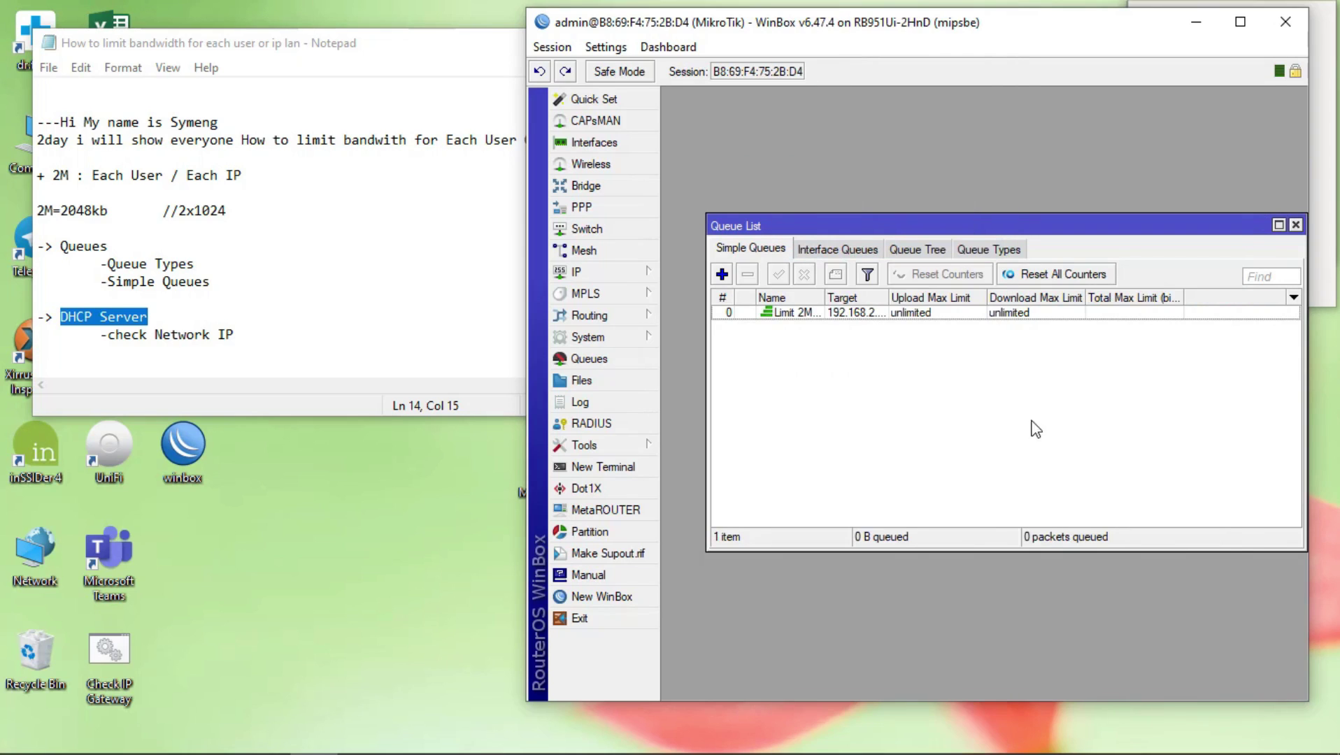
right_click(1032, 422)
mouse_move(1118, 505)
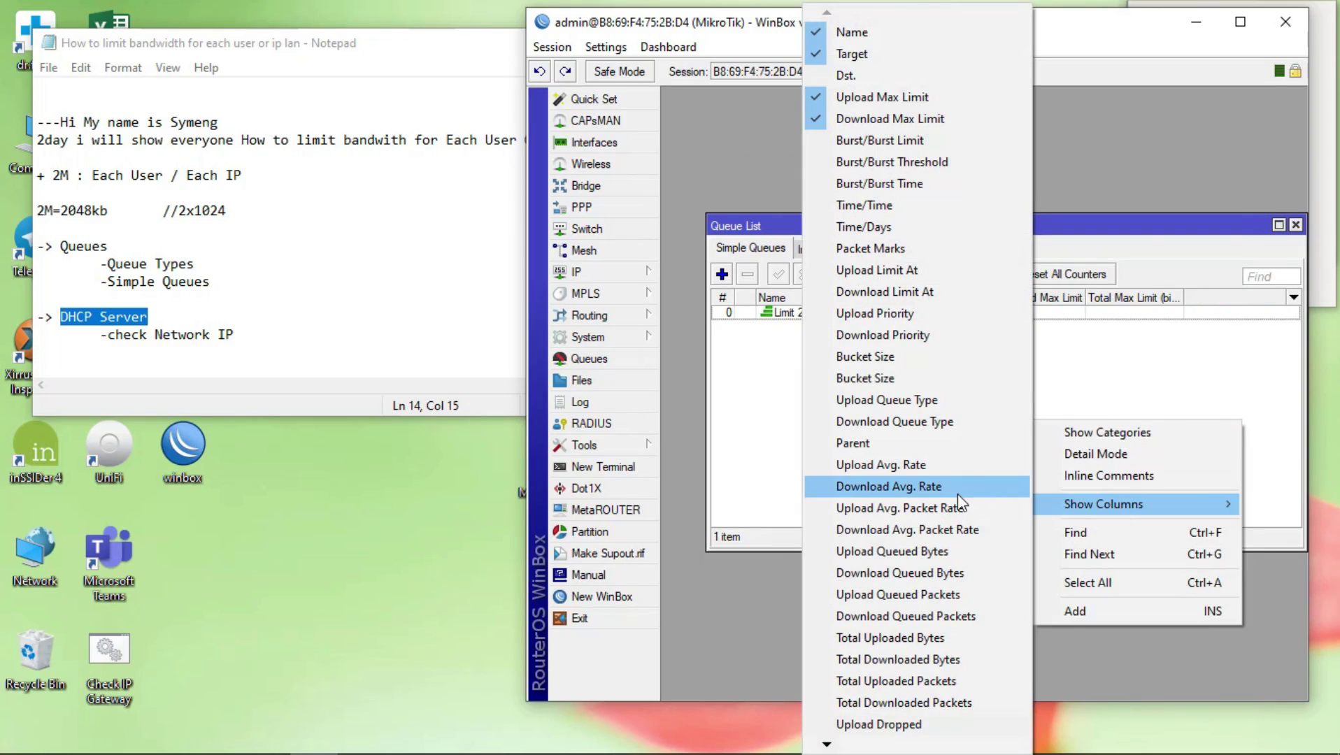
left_click(933, 484)
right_click(983, 419)
mouse_move(1063, 497)
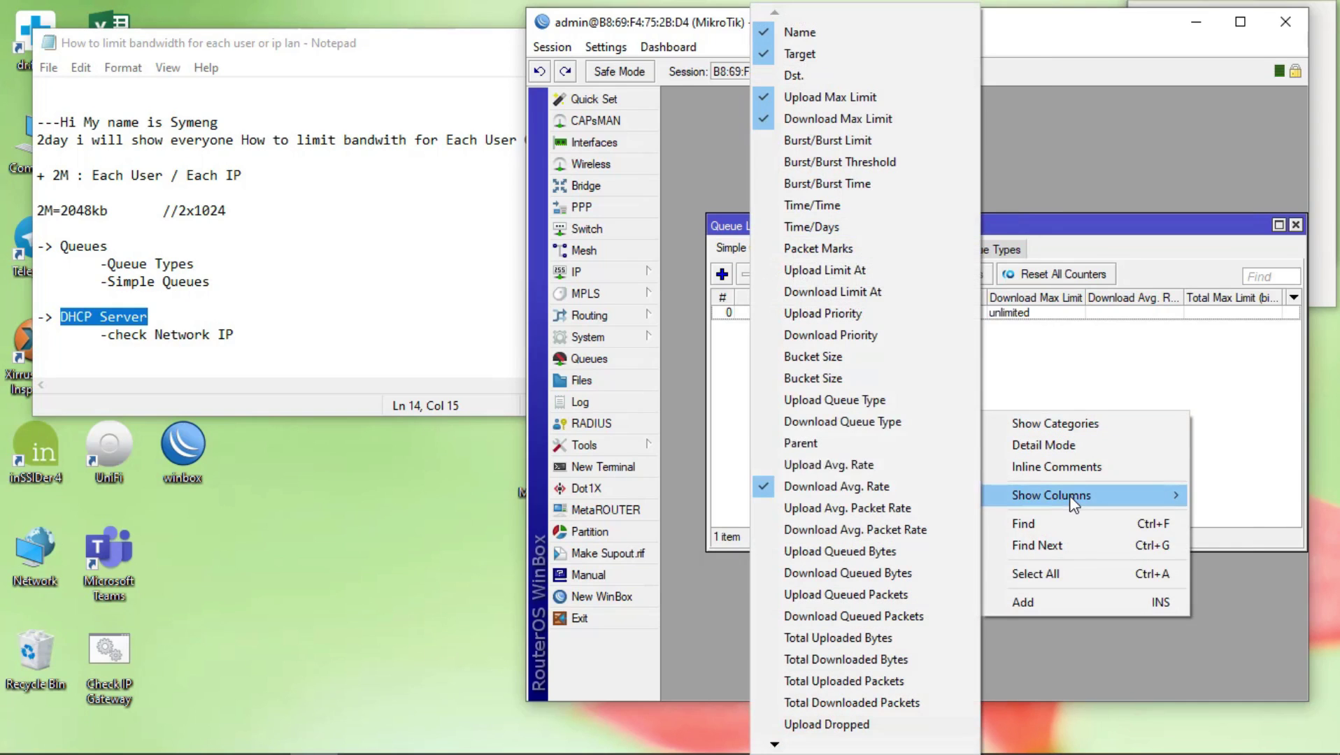
left_click(828, 465)
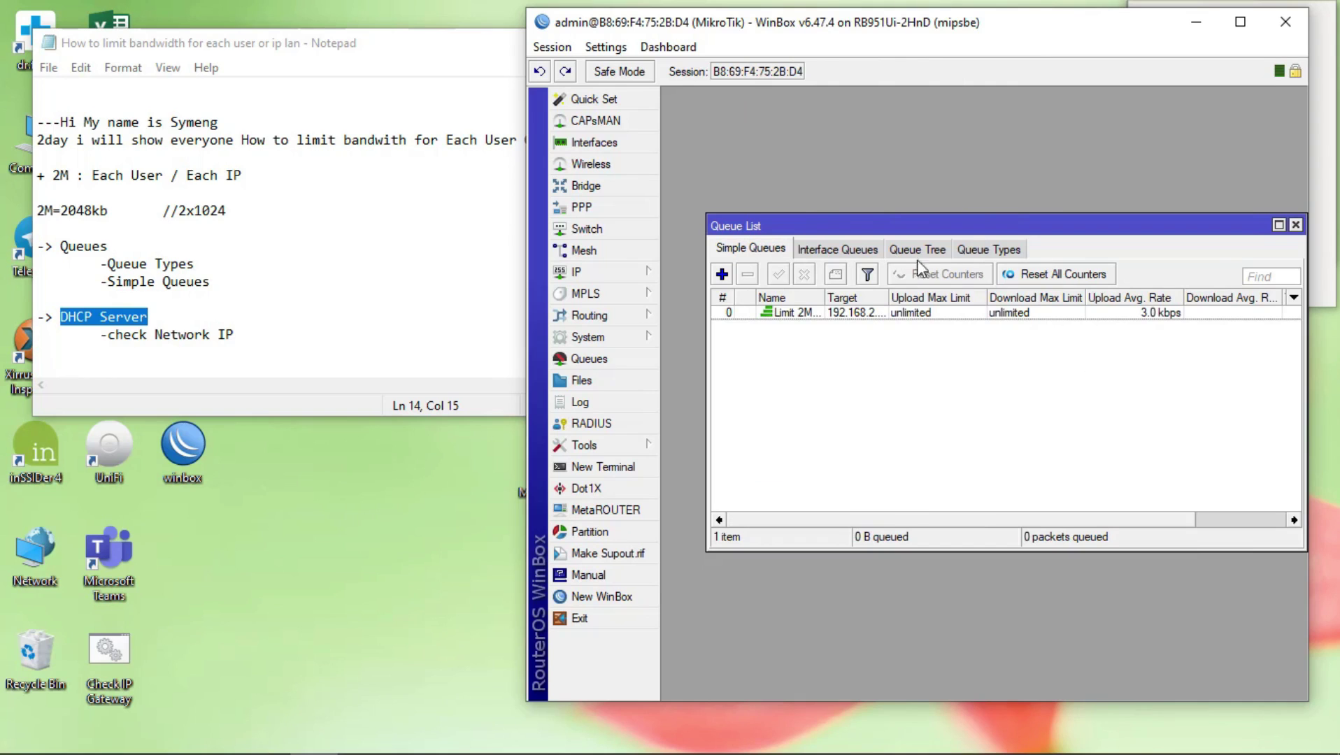
Minimize the Notepad notes, then reposition and widen WinBox and its Queue List so the average rate columns fit.
left_click(358, 57)
left_click(687, 43)
left_click_drag(811, 28, 630, 21)
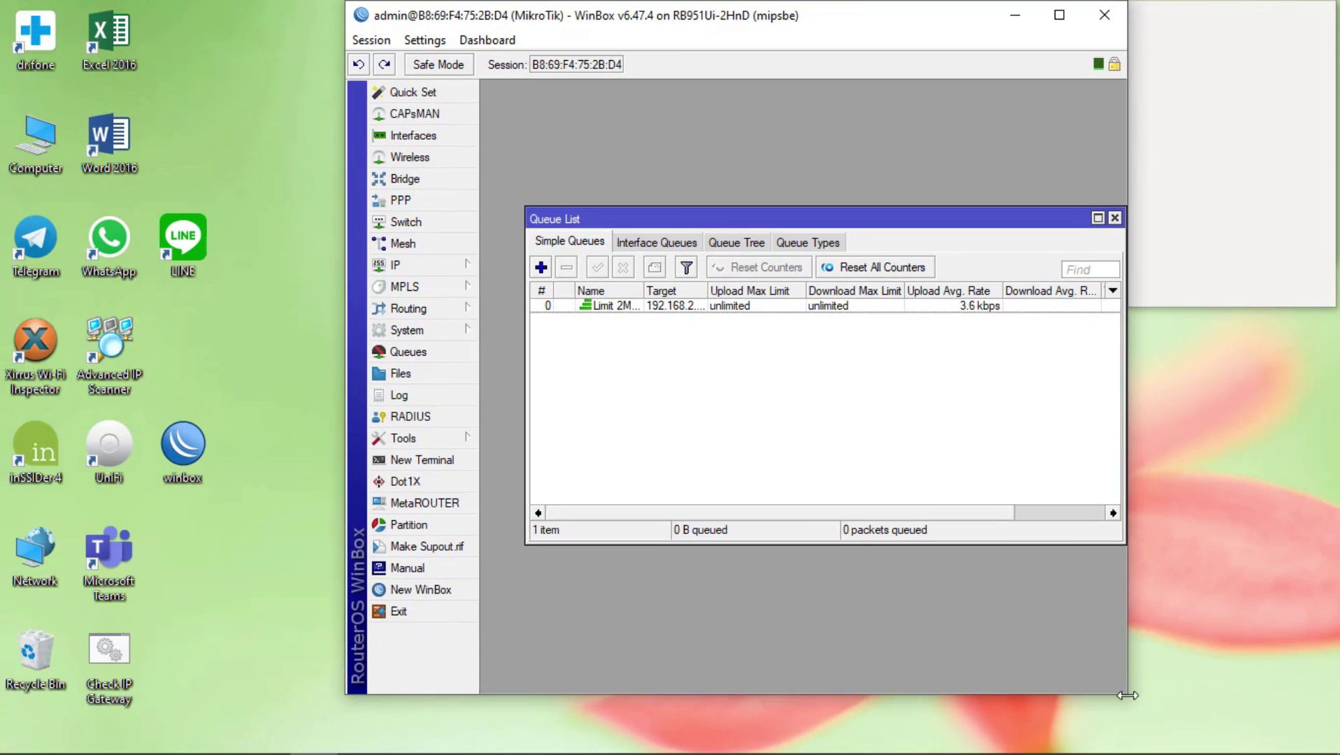
left_click_drag(1128, 697, 1285, 714)
left_click_drag(1126, 397, 1229, 404)
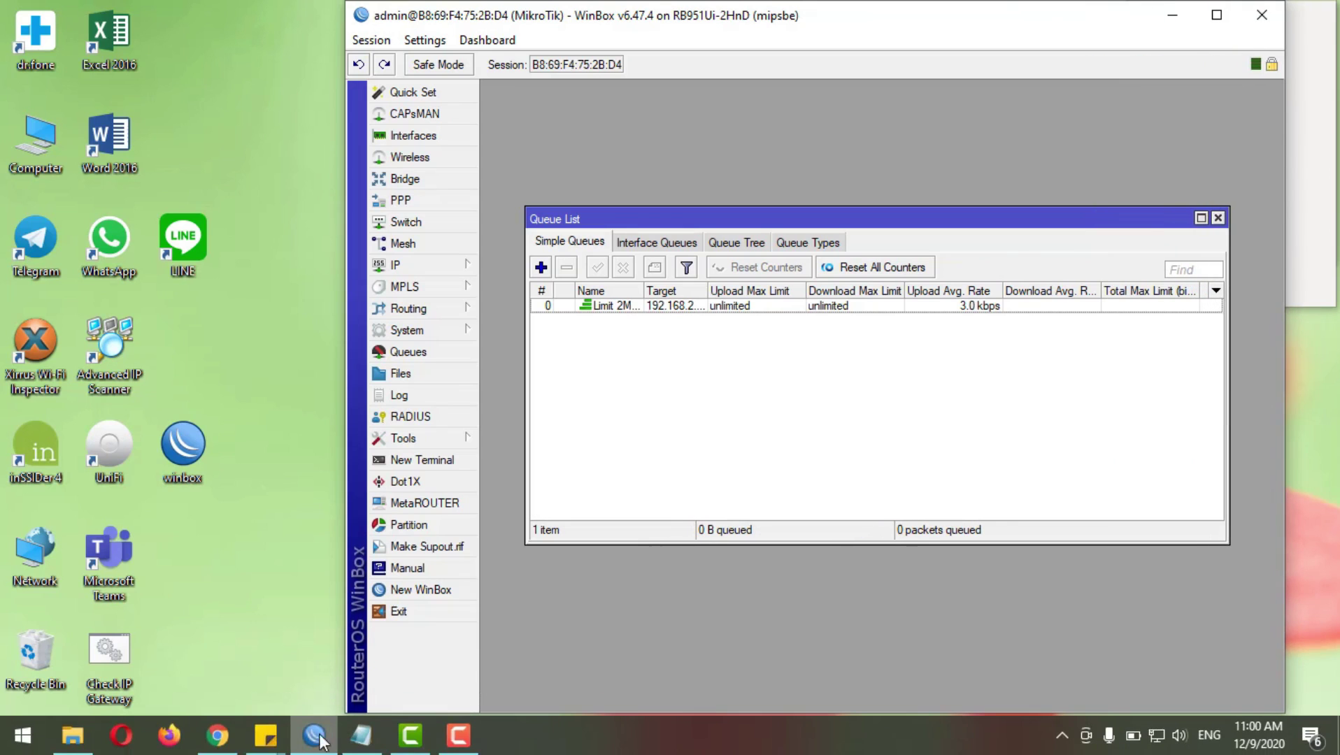
Switch to Chrome and arrange its window below the WinBox Queue List so the queue's rates stay in view.
left_click(218, 736)
left_click_drag(584, 28, 704, 404)
left_click_drag(848, 216, 849, 98)
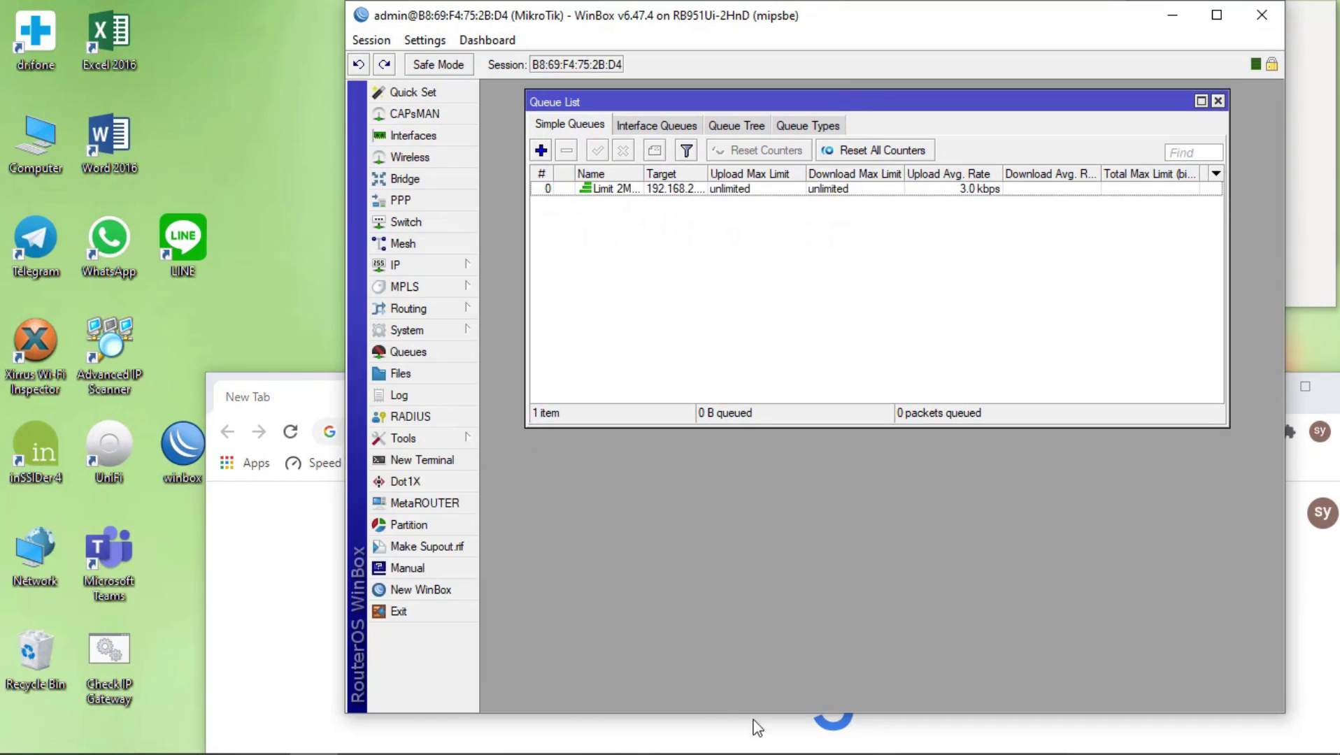
left_click(269, 687)
left_click_drag(936, 400, 916, 257)
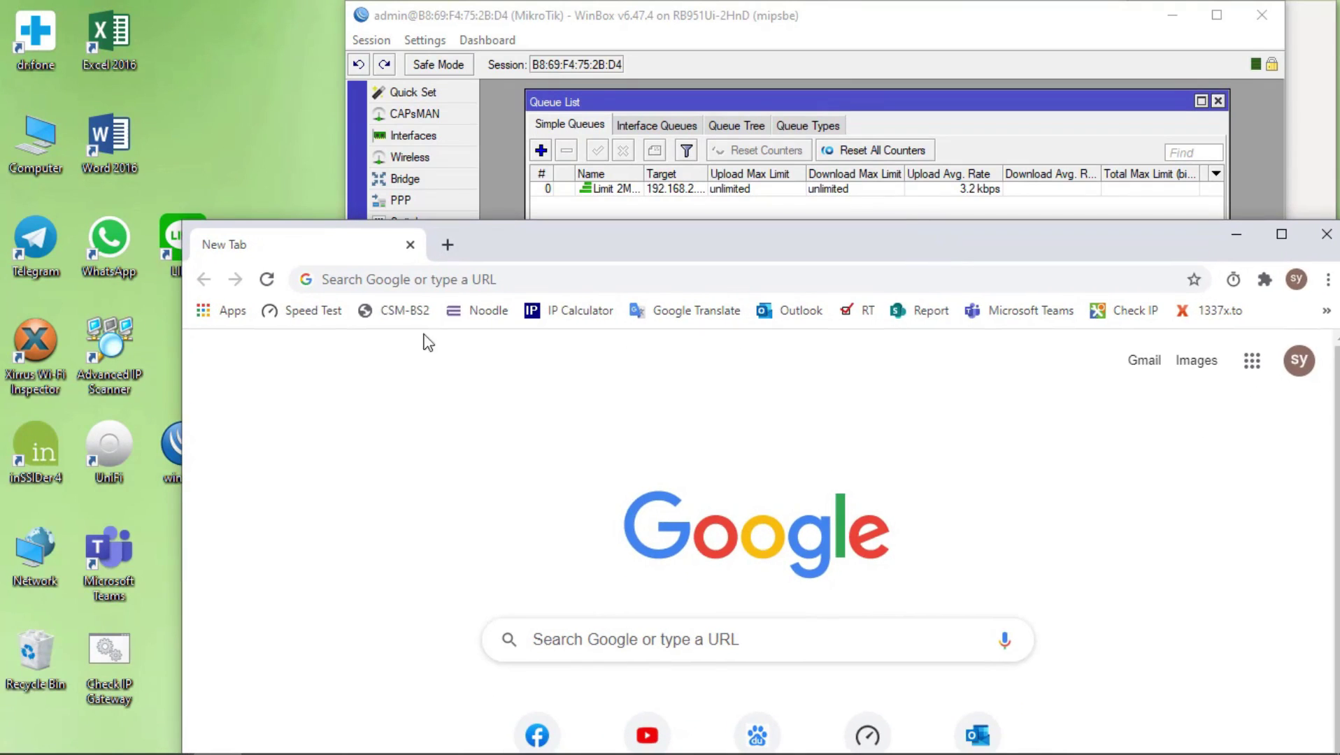
Load speedtest.net in the browser and start a speed test.
left_click(568, 283)
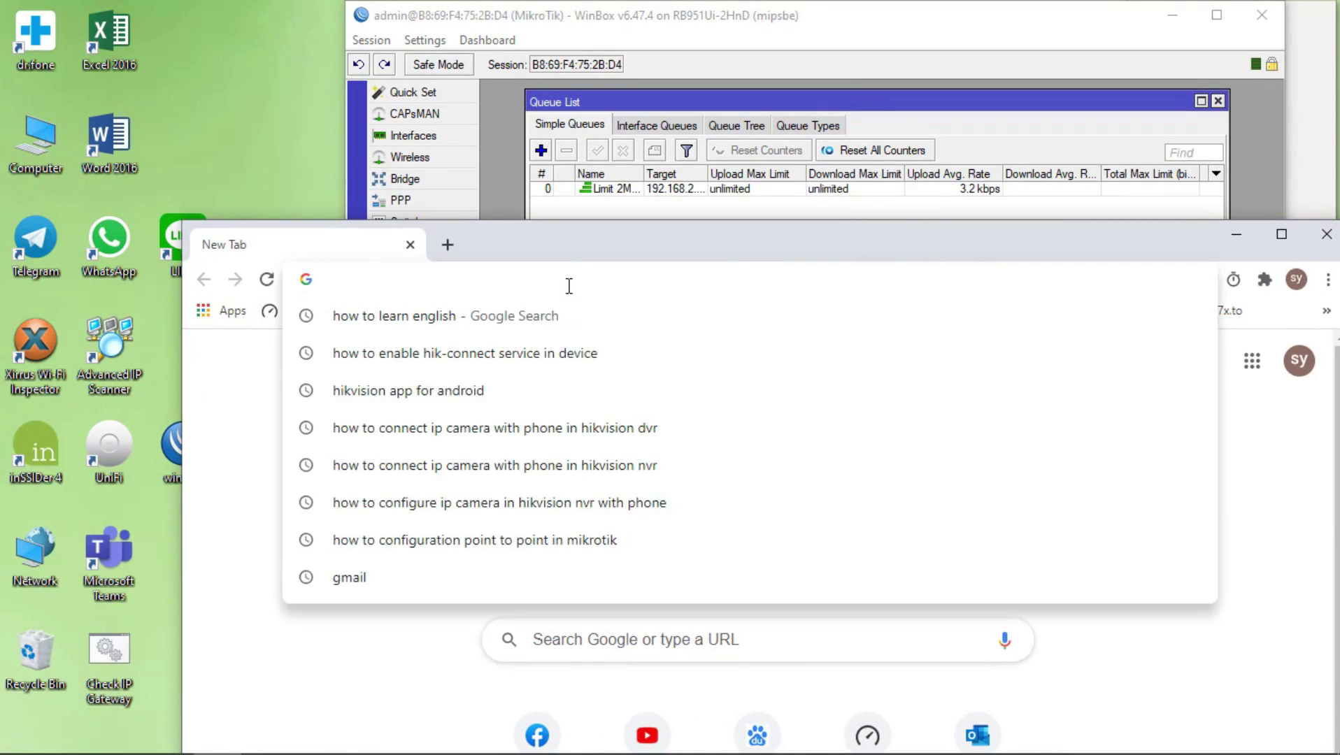
type("sp")
key("Return")
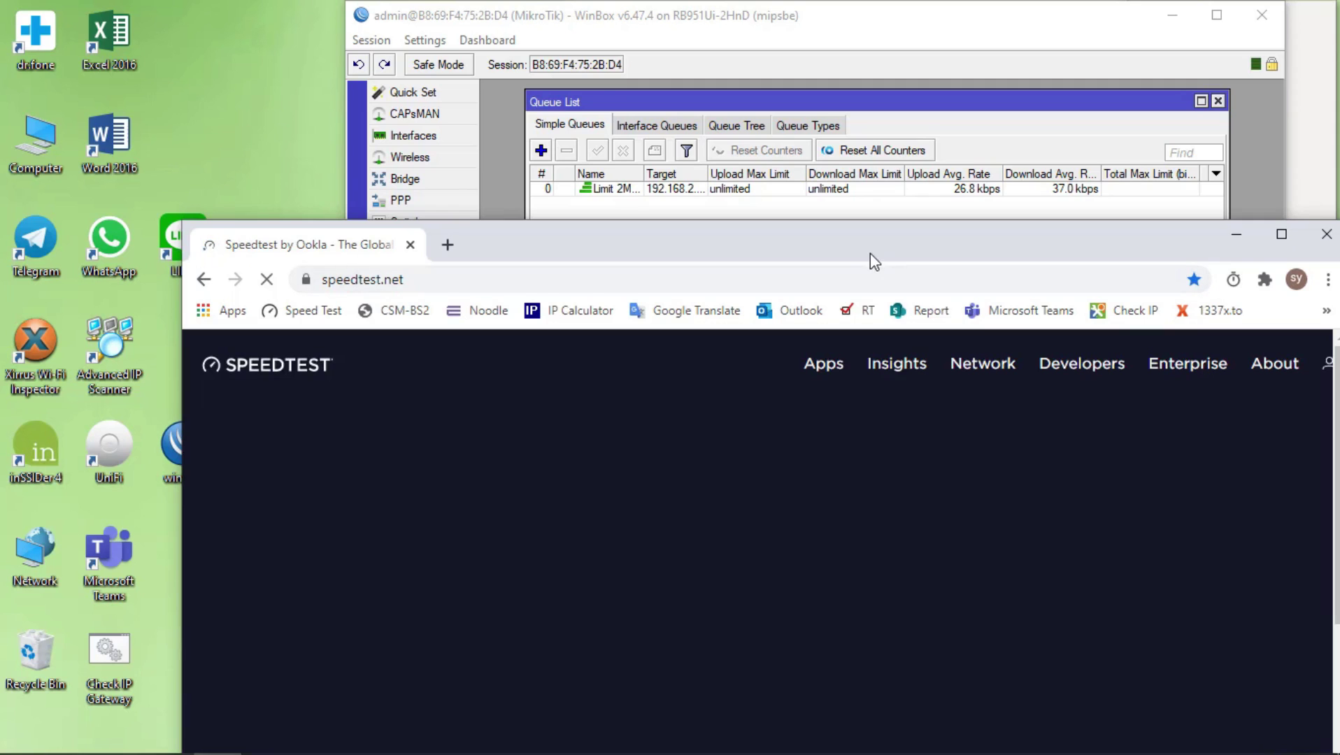
left_click_drag(870, 253, 870, 238)
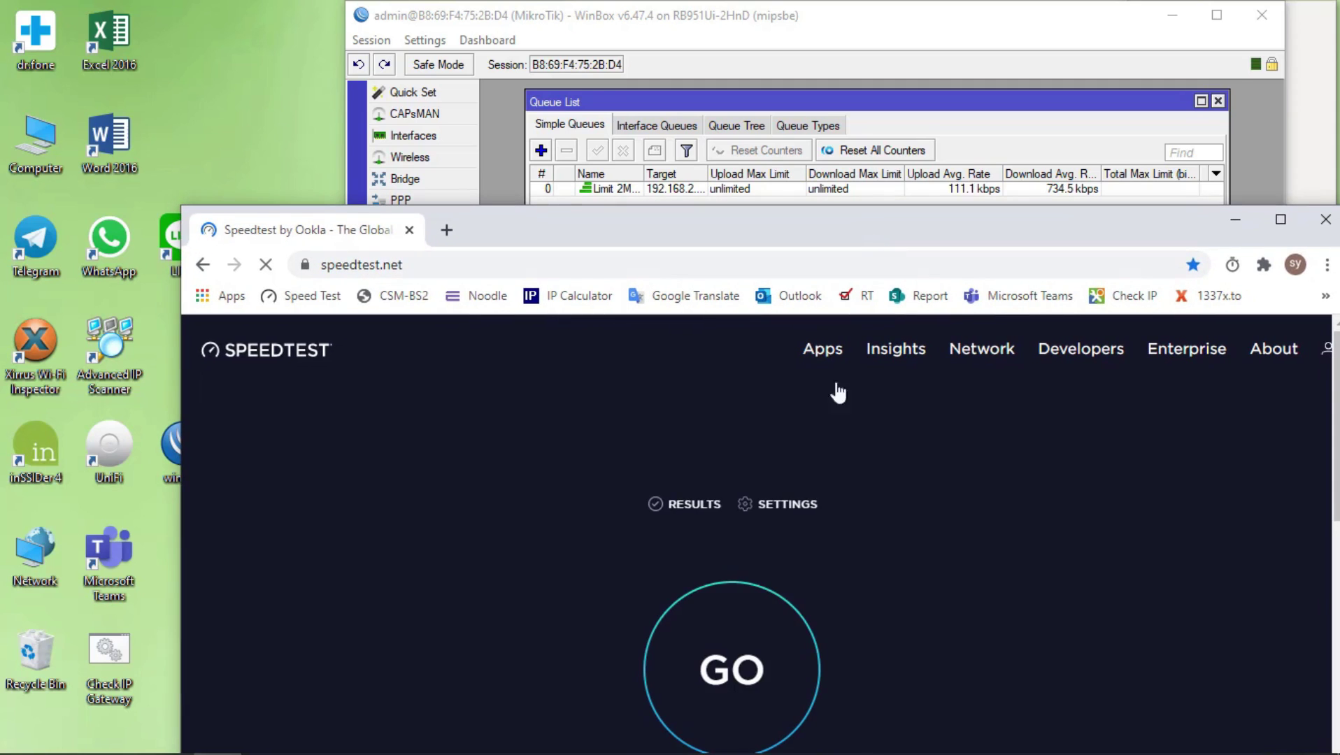
mouse_move(838, 393)
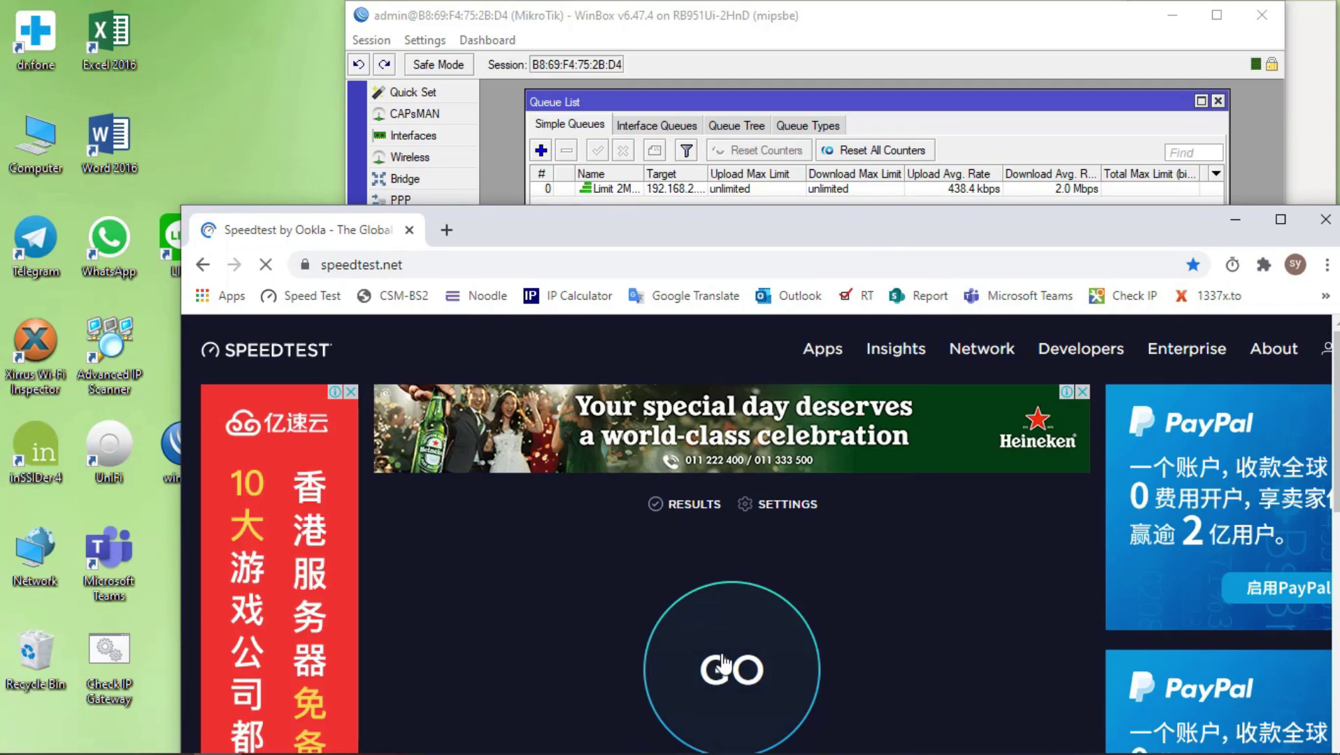
left_click(724, 668)
Arrange the browser and WinBox side by side so the speed test gauge and the queue's average rates show together.
left_click_drag(1104, 230, 852, 77)
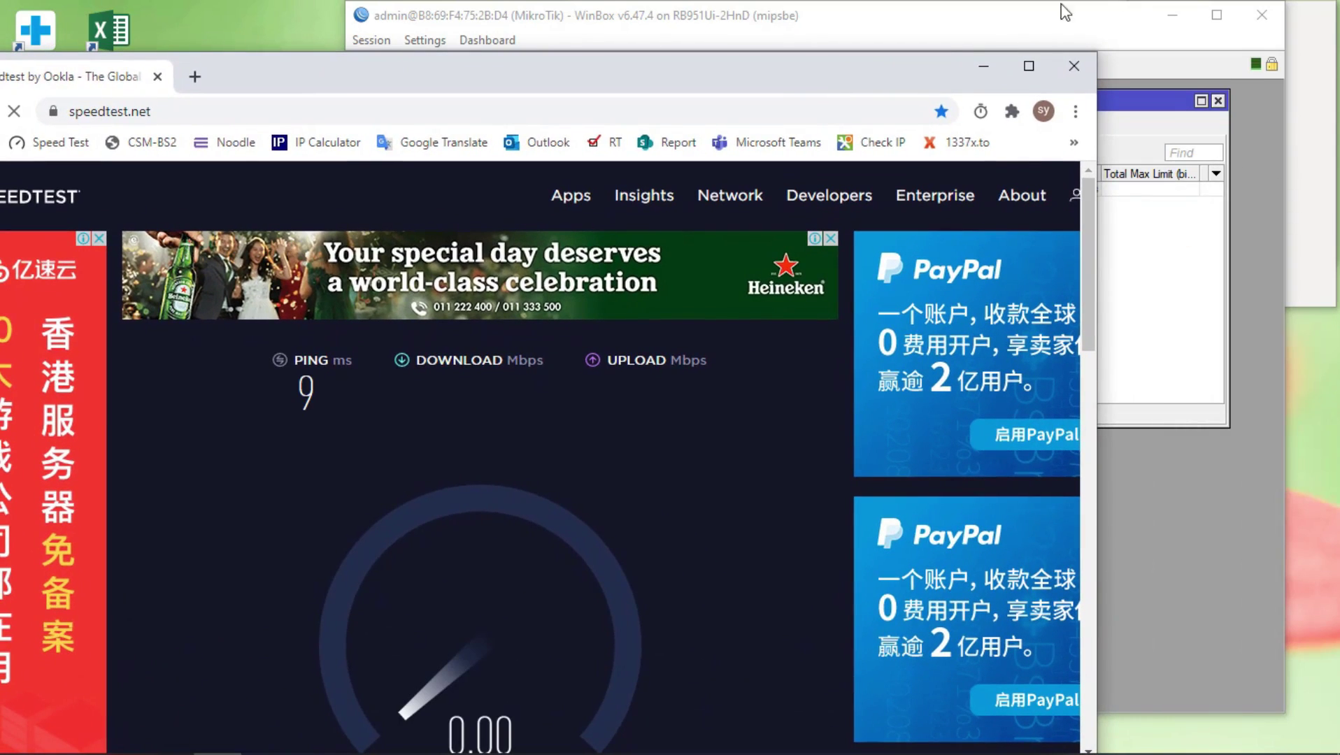
left_click(1087, 16)
left_click_drag(880, 7, 1136, 90)
left_click_drag(1214, 171, 1098, 163)
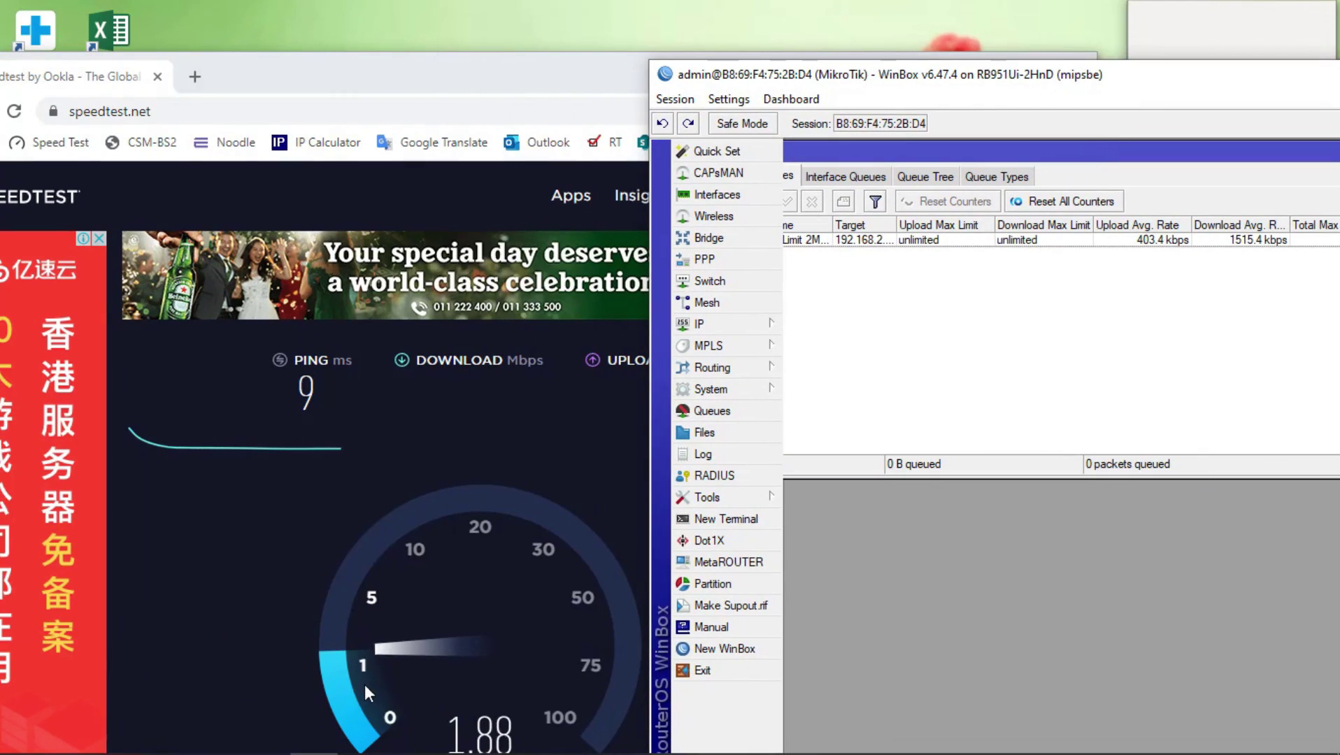
left_click_drag(544, 75, 545, 26)
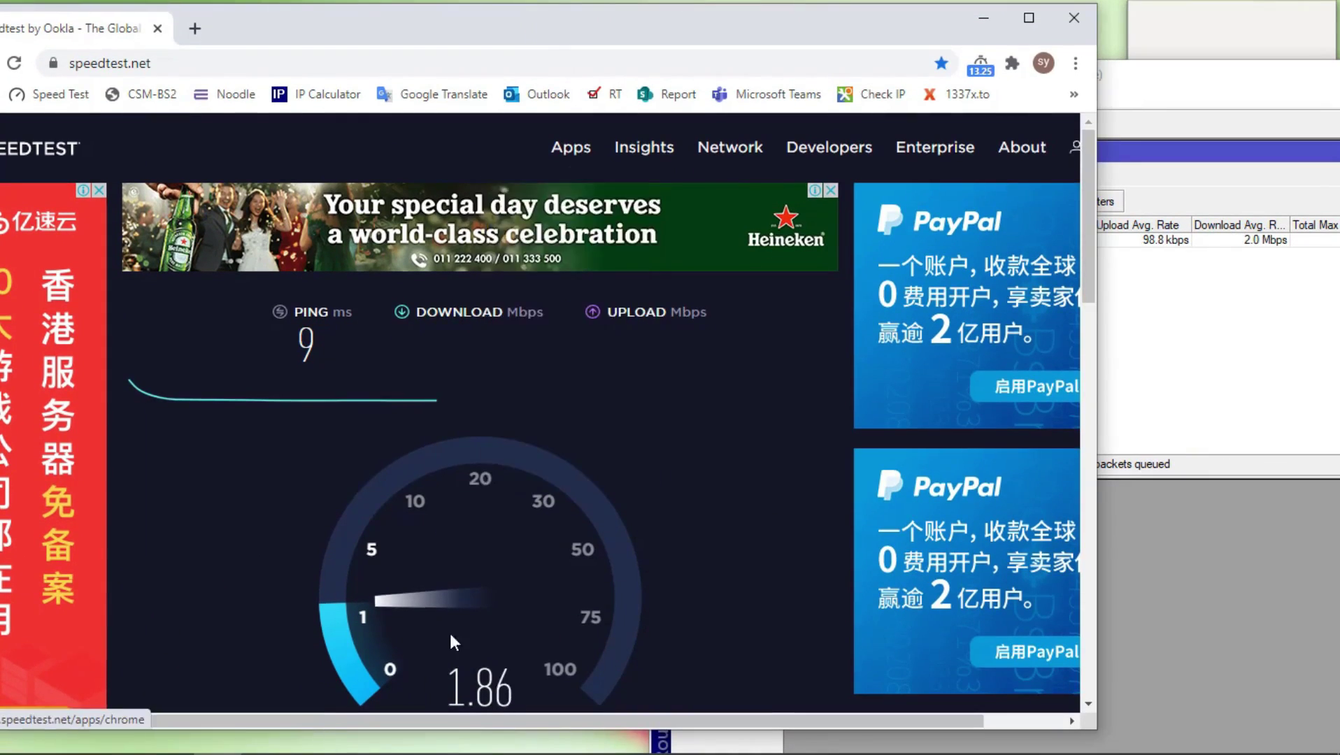
scroll(451, 642, "down", 1)
Compare the queue's average upload and download rates in WinBox with the running speed test, then bring up the test results.
left_click(1160, 84)
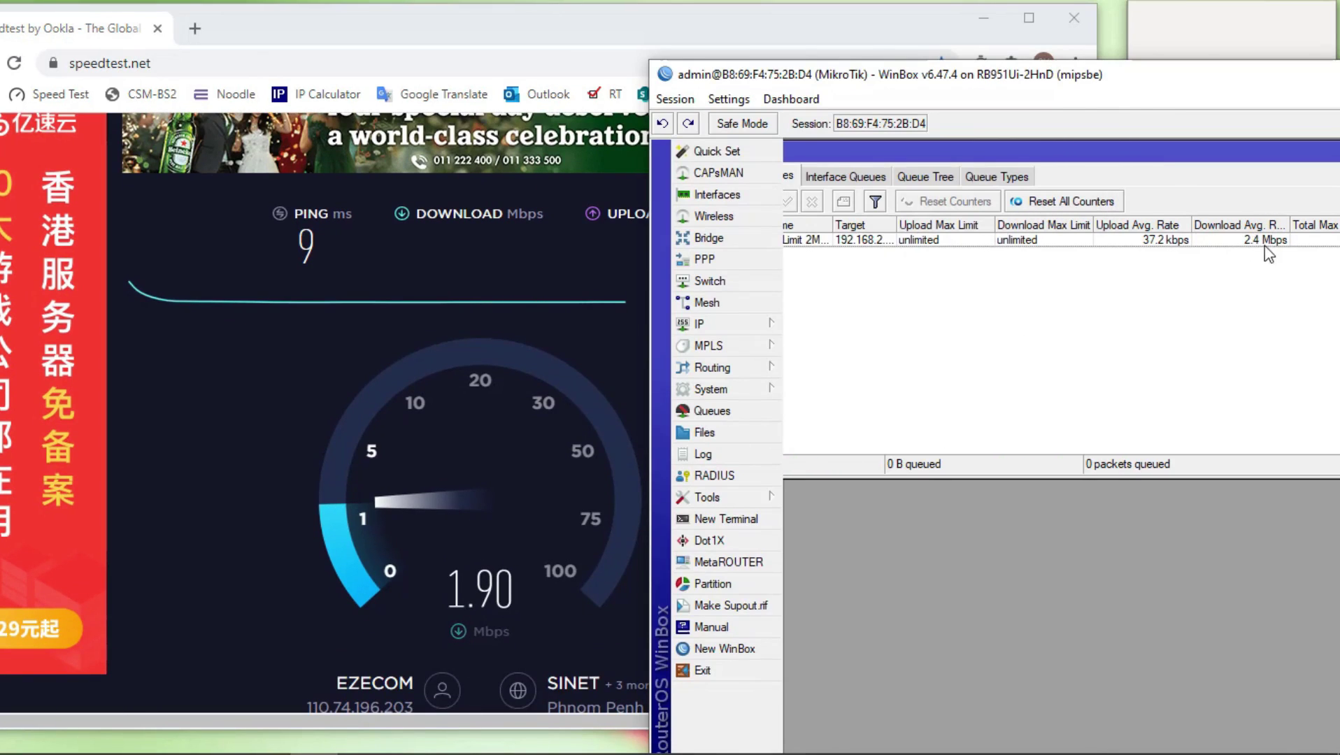
left_click_drag(1221, 154, 1043, 156)
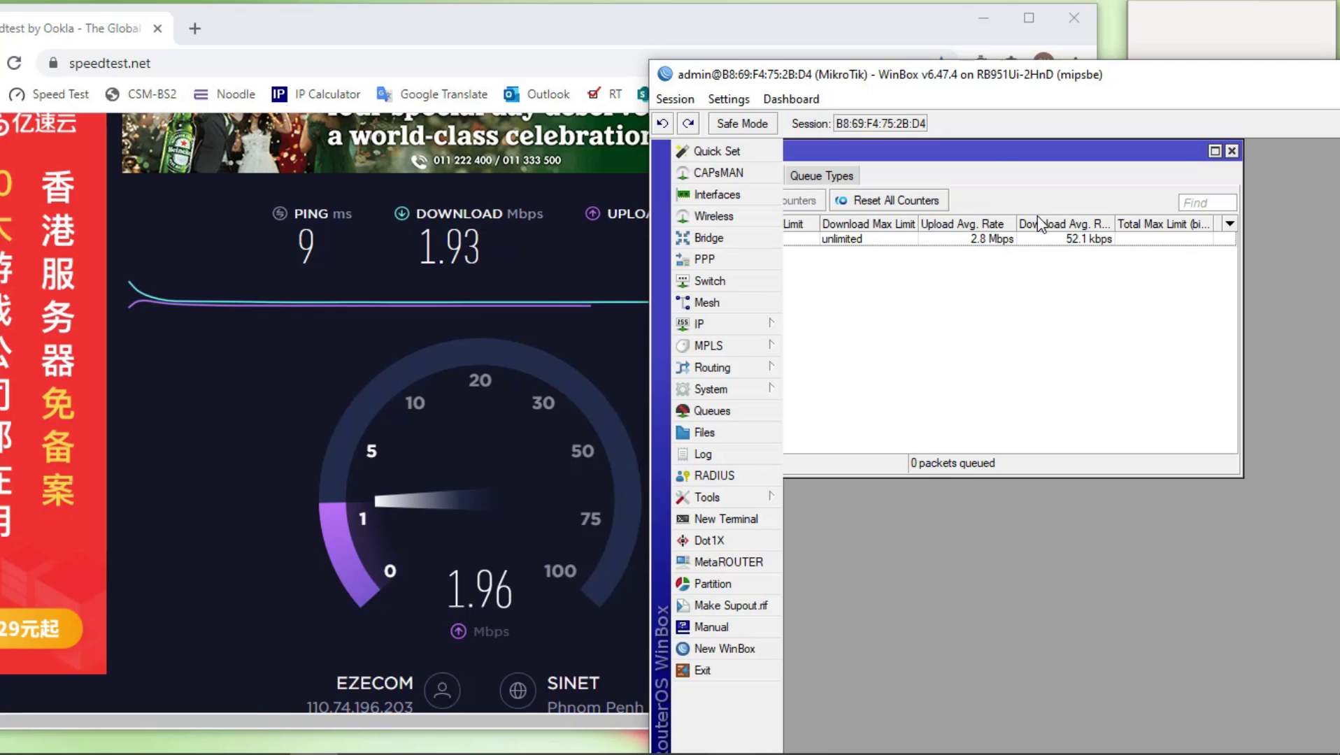
double_click(1026, 154)
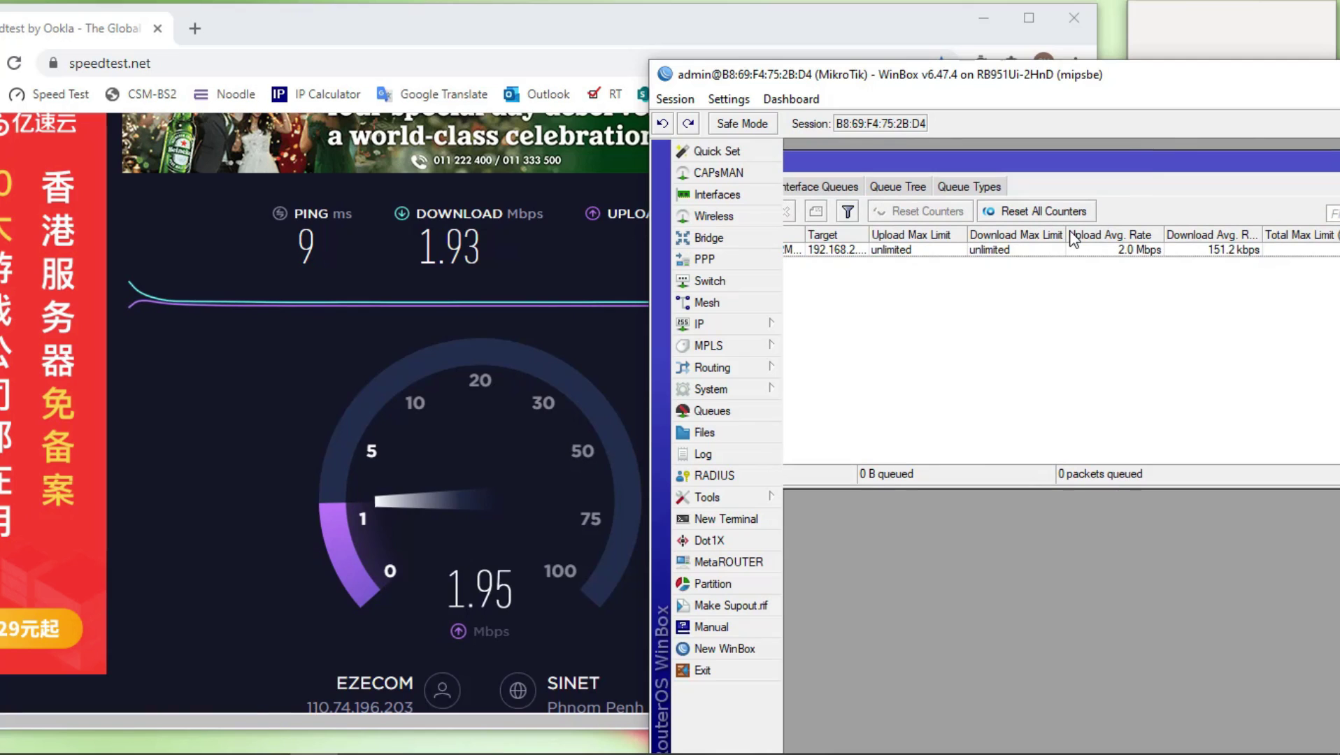
left_click(197, 506)
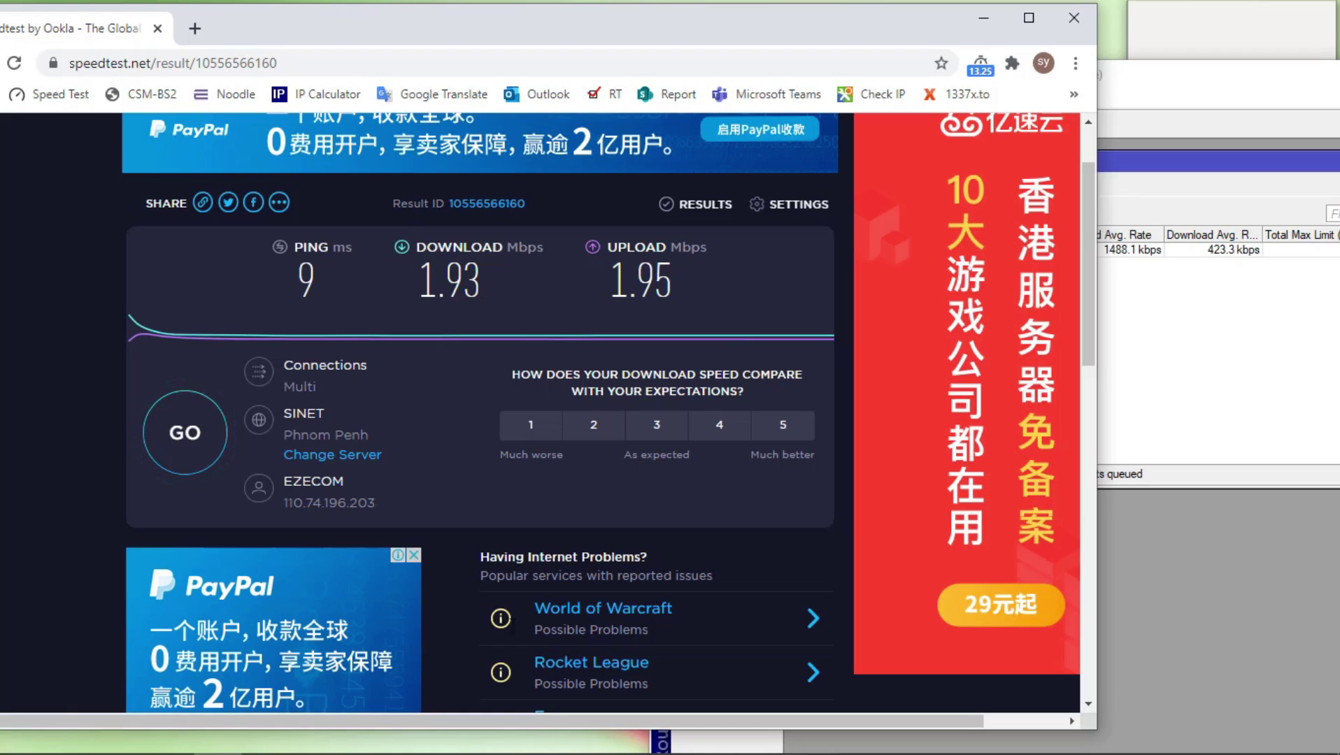
Return to the Notepad notes and begin a new line starting with "th" below the check Network IP item.
left_click(361, 735)
left_click(500, 334)
key("Return")
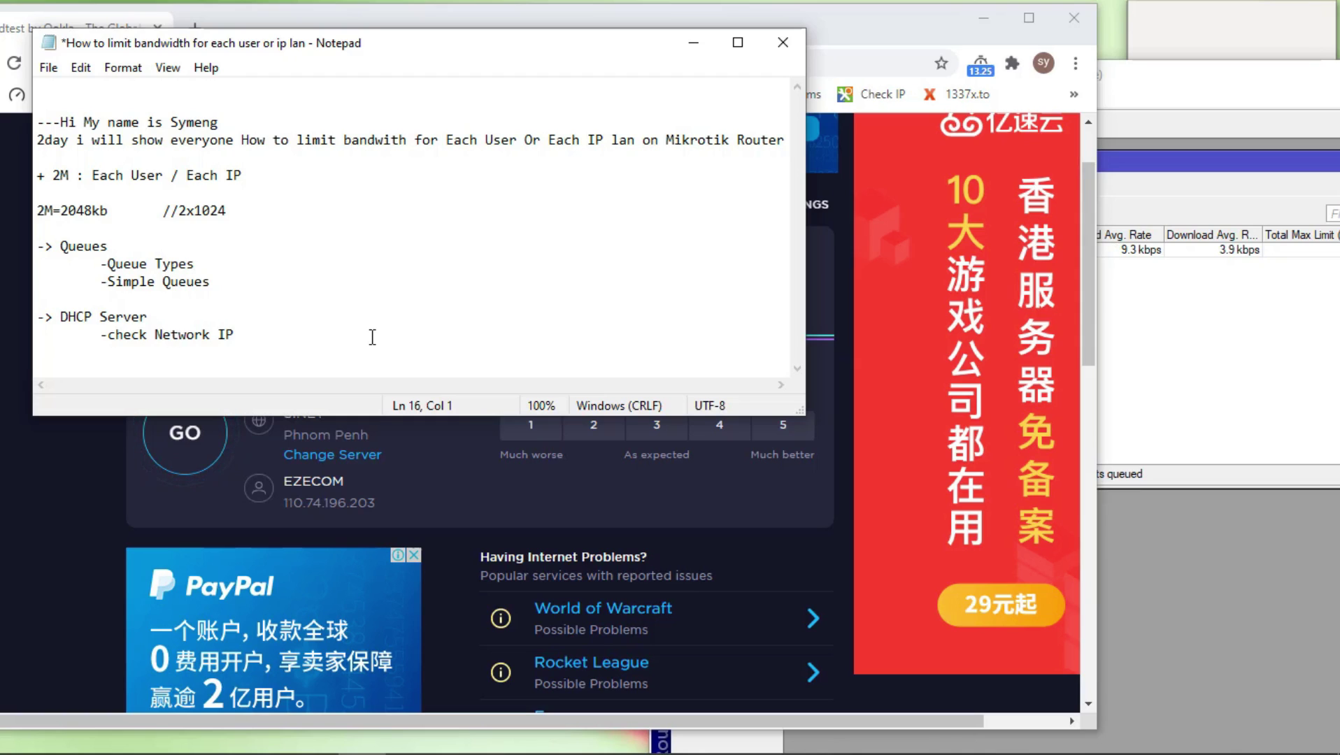
type("th")
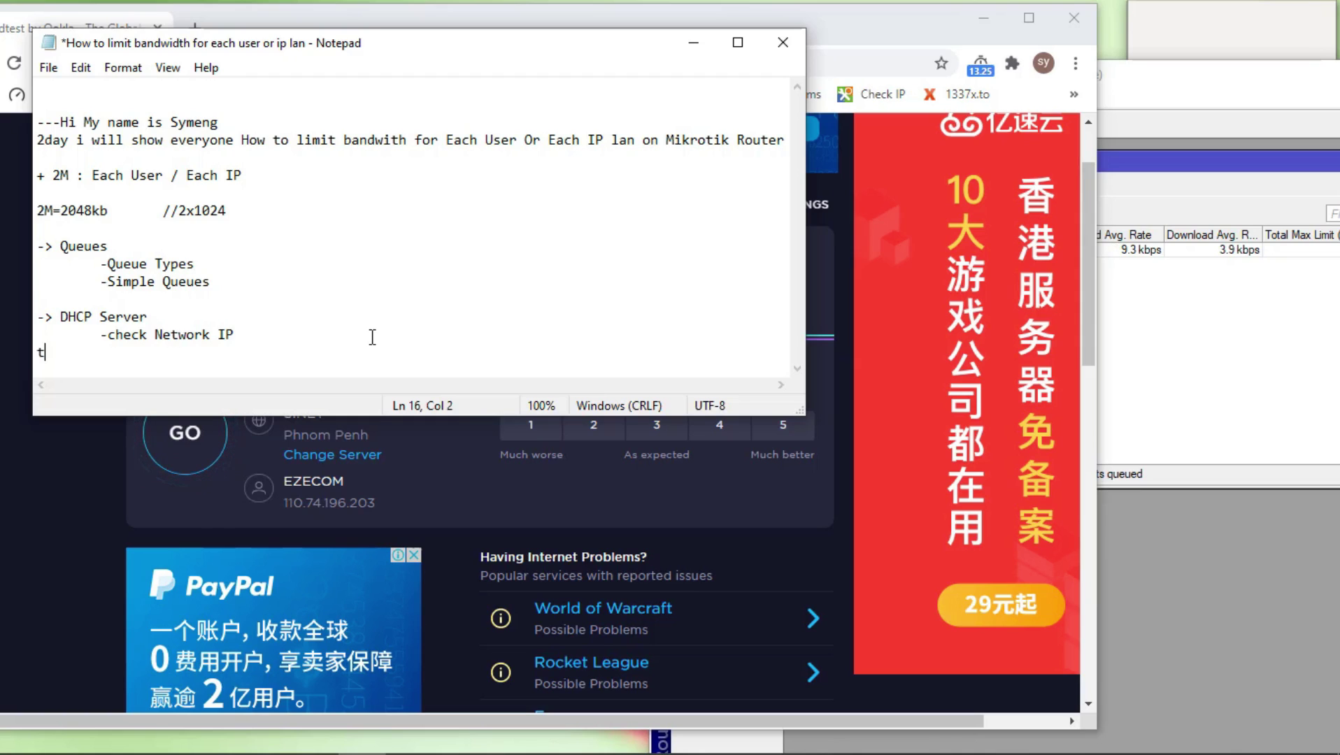